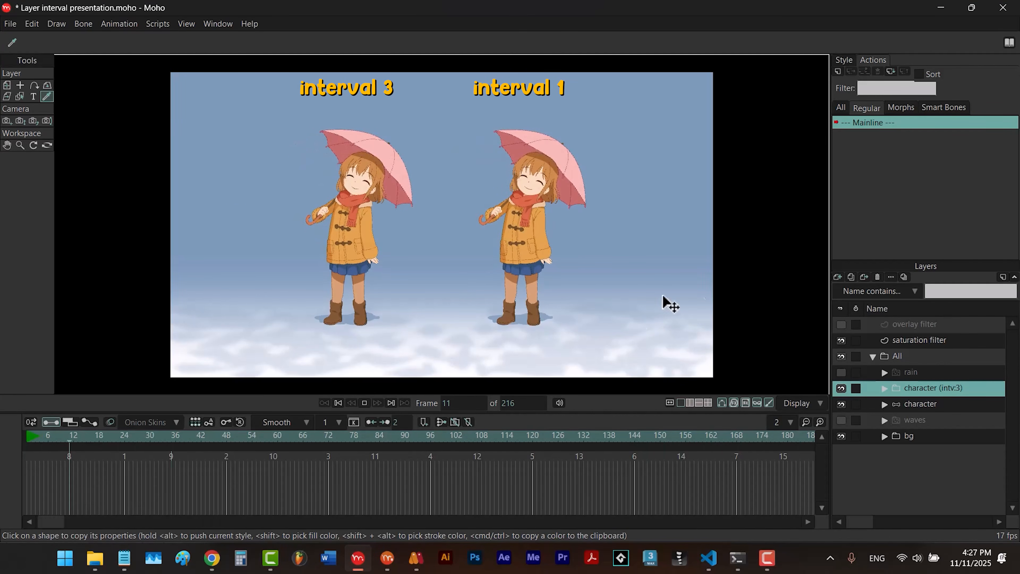
- Stop the playback and run Layer Interval on the character layer with an interval of 3
{"action": "left_click", "coordinate": [365, 403]}
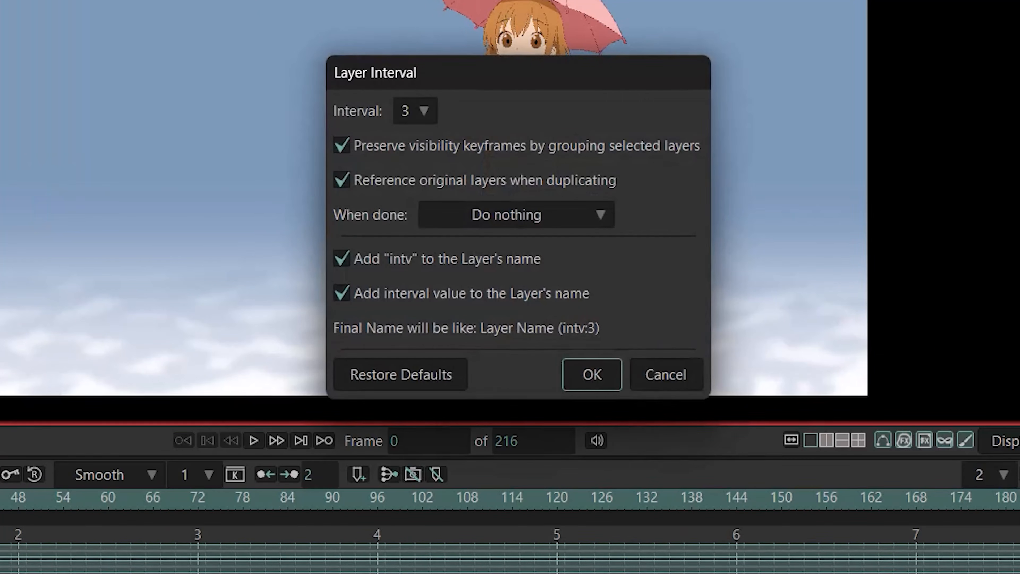
{"action": "left_click", "coordinate": [424, 113]}
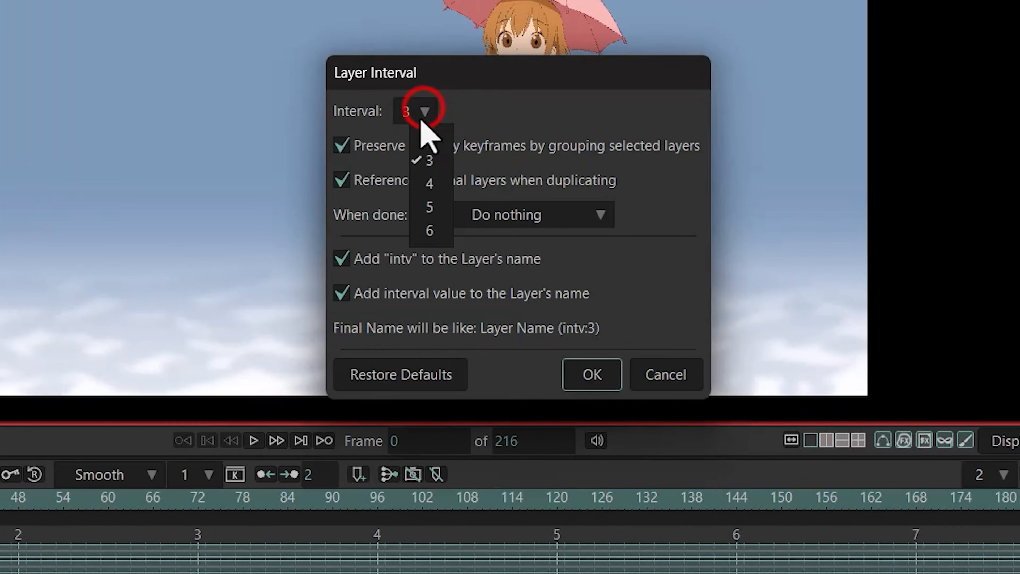
{"action": "left_click", "coordinate": [437, 165]}
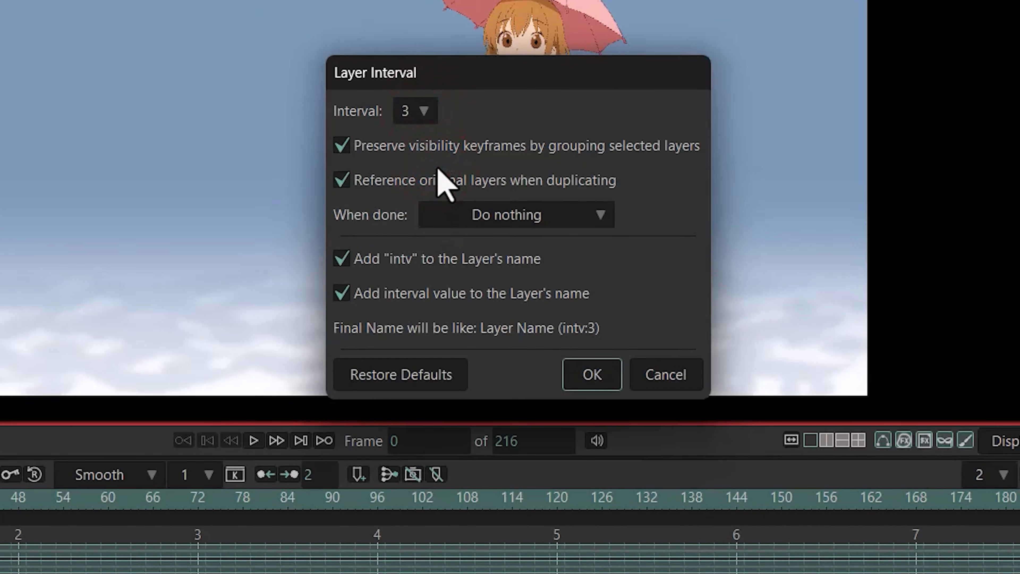
{"action": "left_click", "coordinate": [601, 371]}
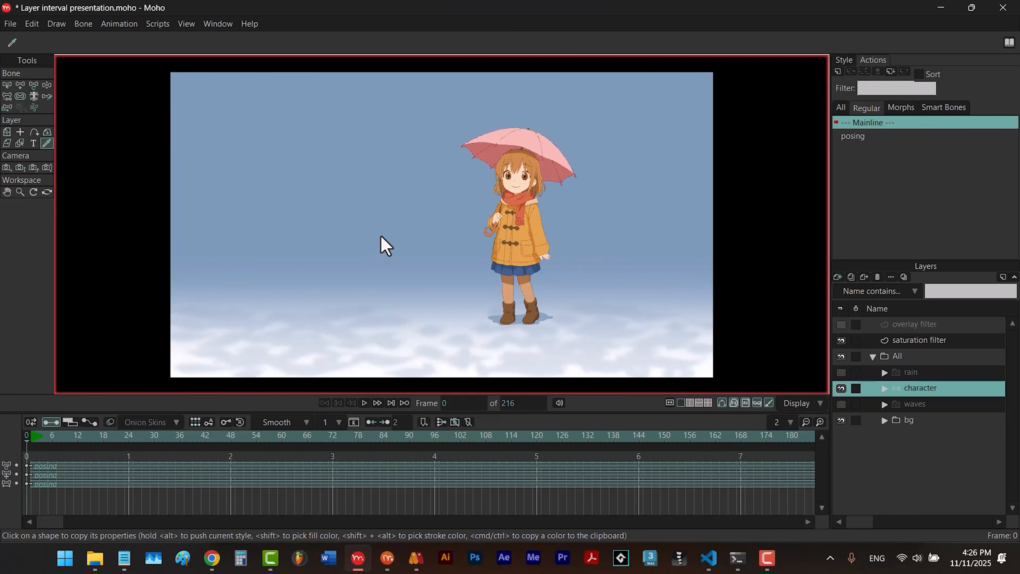
- Check the custom content folder location in the general preferences
{"action": "left_click", "coordinate": [31, 24]}
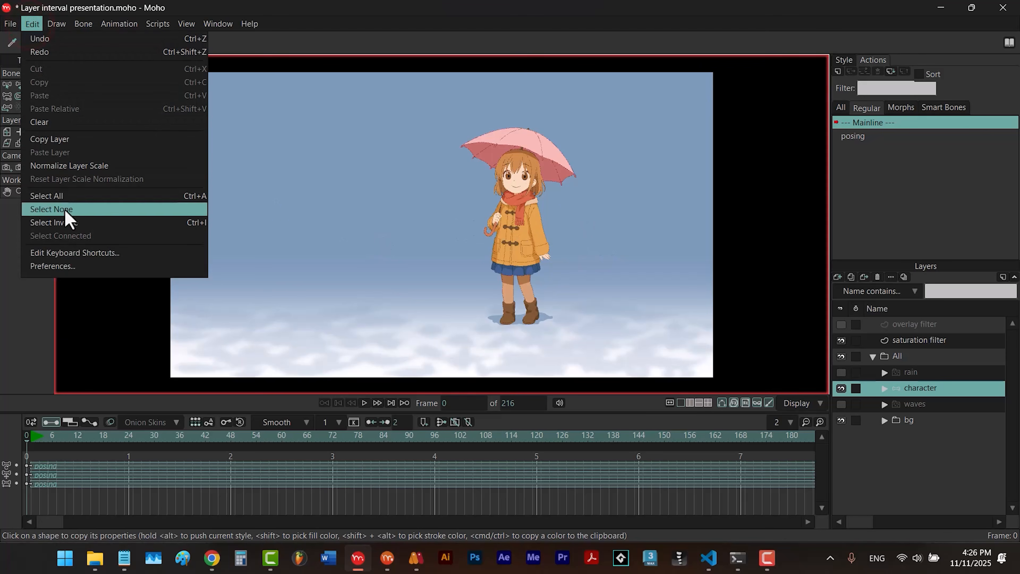
{"action": "left_click", "coordinate": [72, 271]}
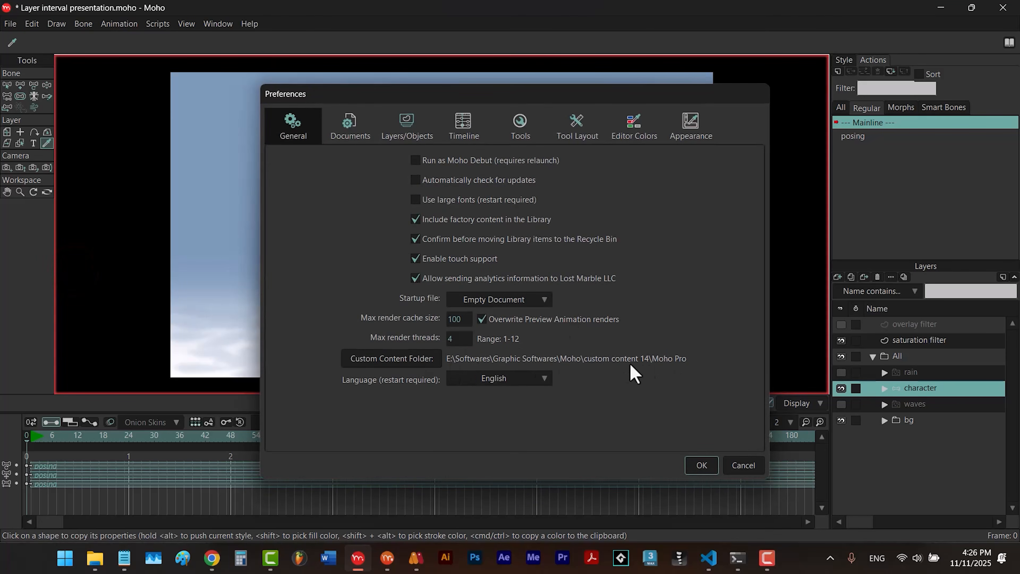
{"action": "left_click", "coordinate": [692, 466]}
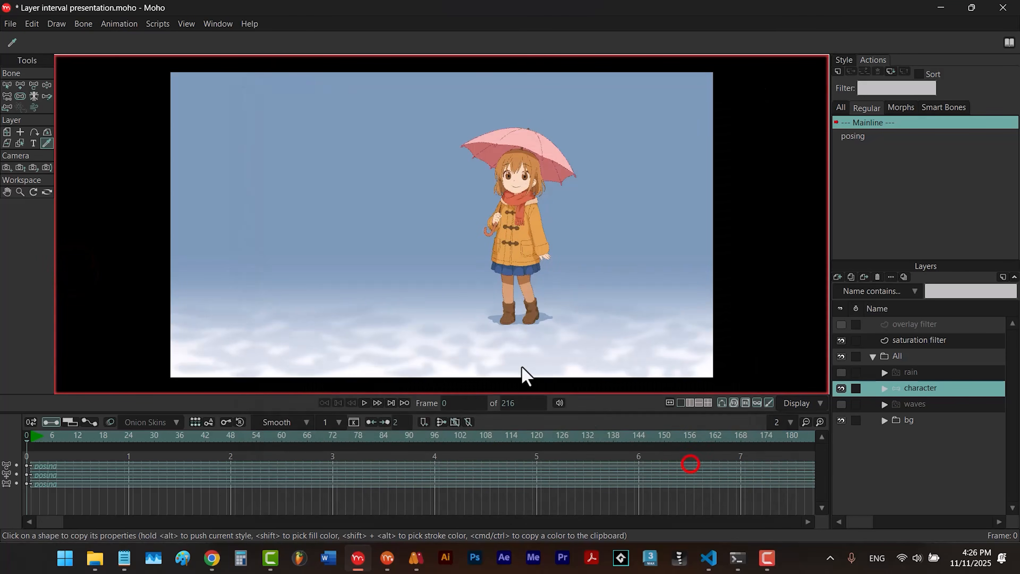
- Locate Mo_LayerInterval.lua in the custom content folder under Scripts/Menu/Animation, and close the file browser
{"action": "left_click", "coordinate": [11, 24]}
{"action": "left_click", "coordinate": [60, 380]}
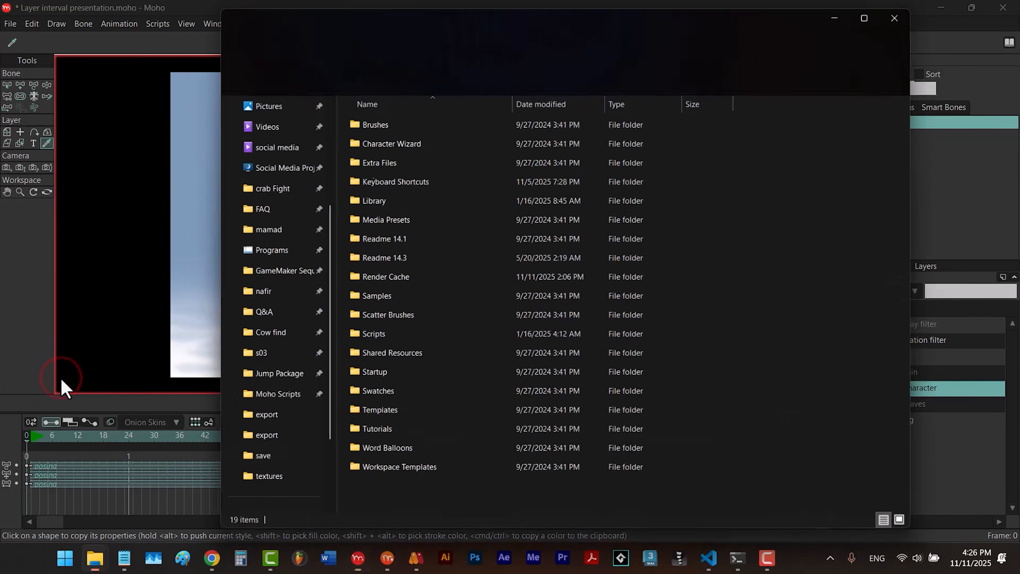
{"action": "double_click", "coordinate": [384, 339]}
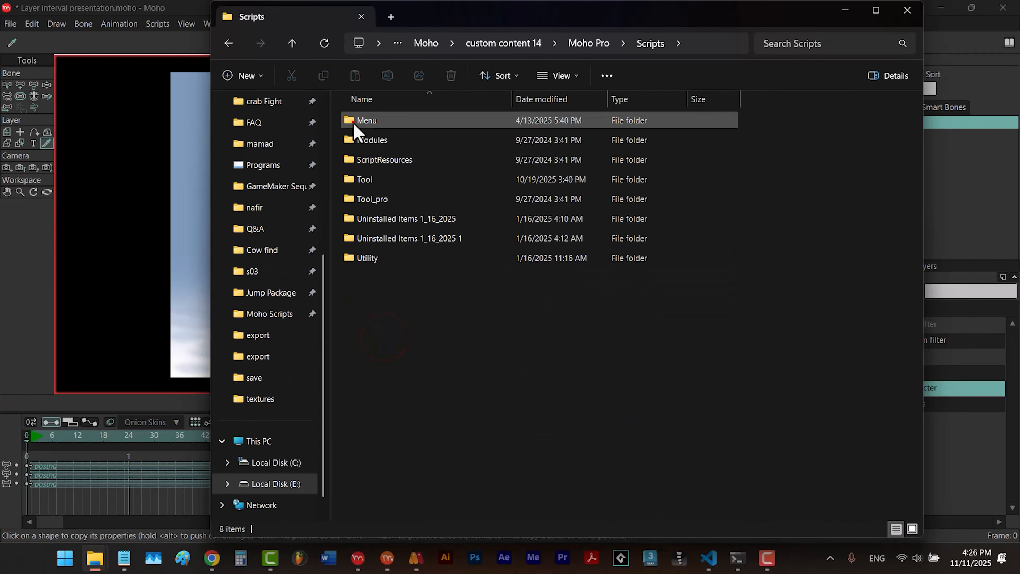
{"action": "double_click", "coordinate": [354, 124]}
{"action": "double_click", "coordinate": [360, 139]}
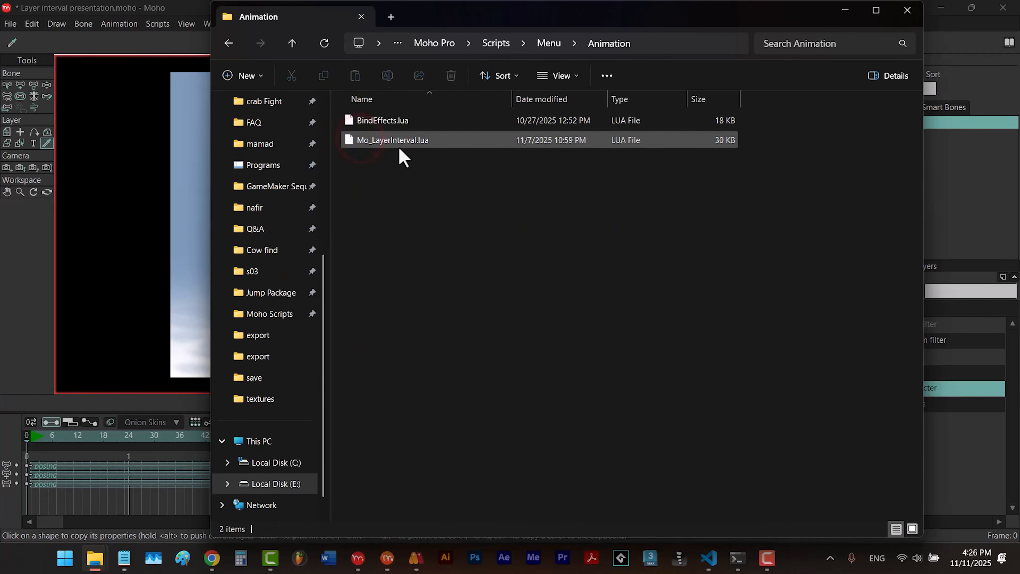
{"action": "left_click", "coordinate": [366, 146]}
{"action": "left_click", "coordinate": [908, 10]}
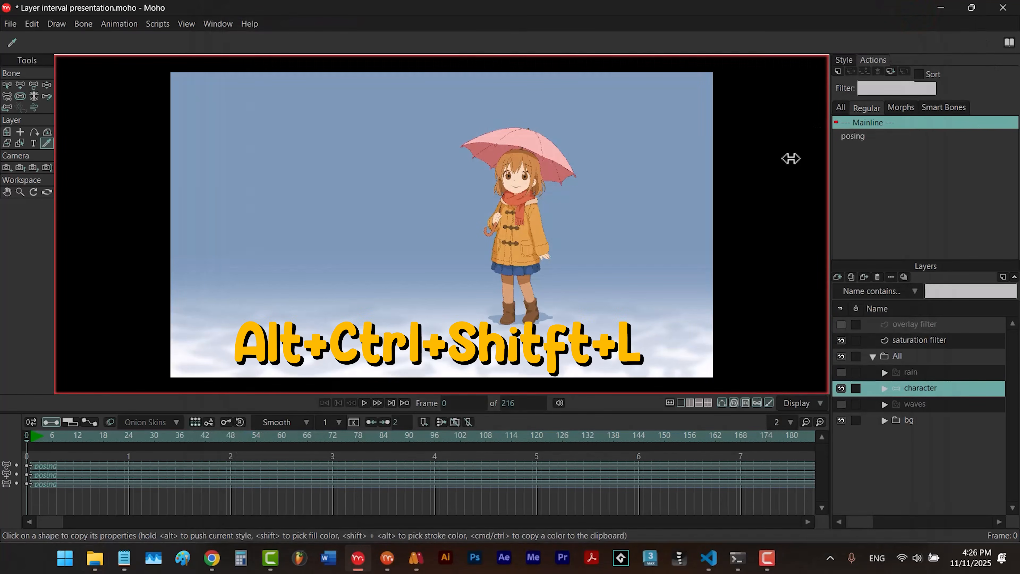
- Apply the Layer Interval script to the character layer with an interval of 3
{"action": "left_click", "coordinate": [900, 388]}
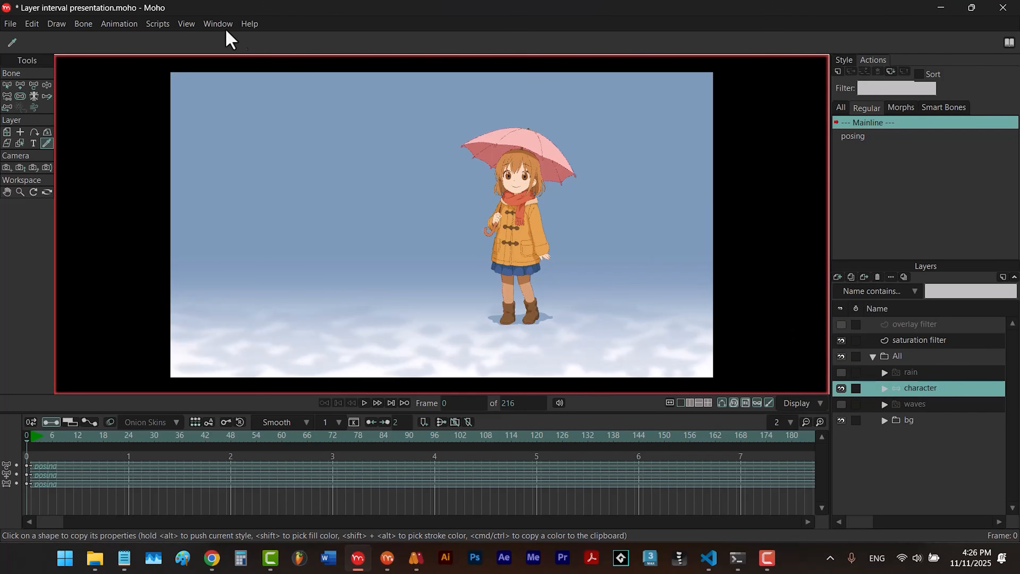
{"action": "left_click", "coordinate": [158, 25]}
{"action": "mouse_move", "coordinate": [172, 54]}
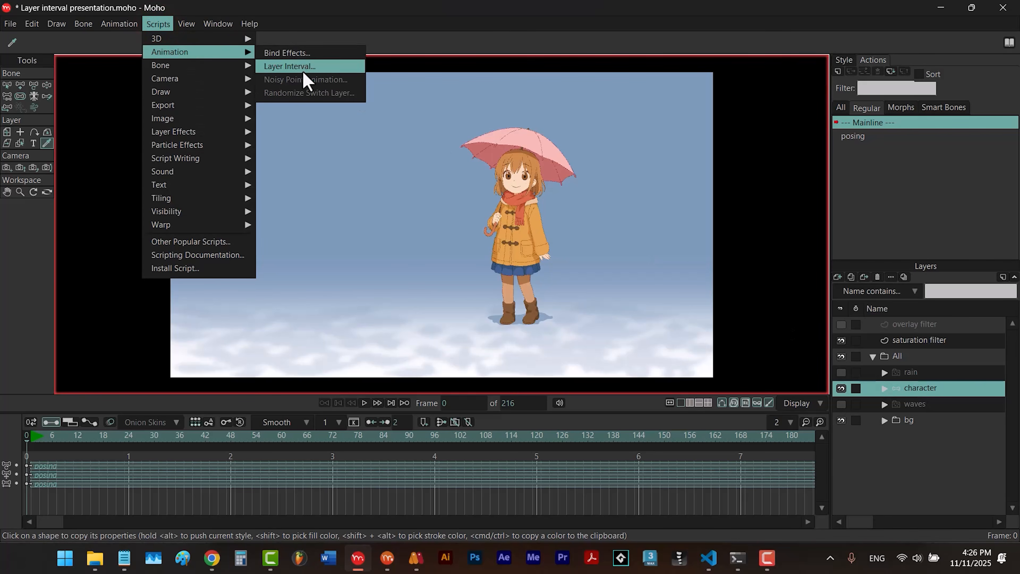
{"action": "left_click", "coordinate": [294, 68]}
{"action": "left_click", "coordinate": [461, 216]}
{"action": "left_click", "coordinate": [467, 247]}
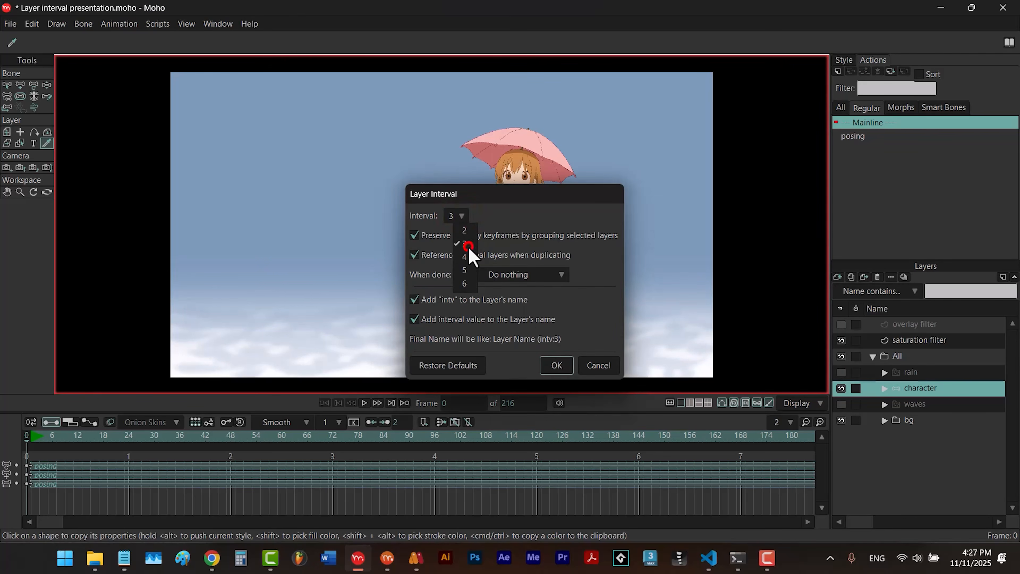
{"action": "left_click", "coordinate": [556, 364]}
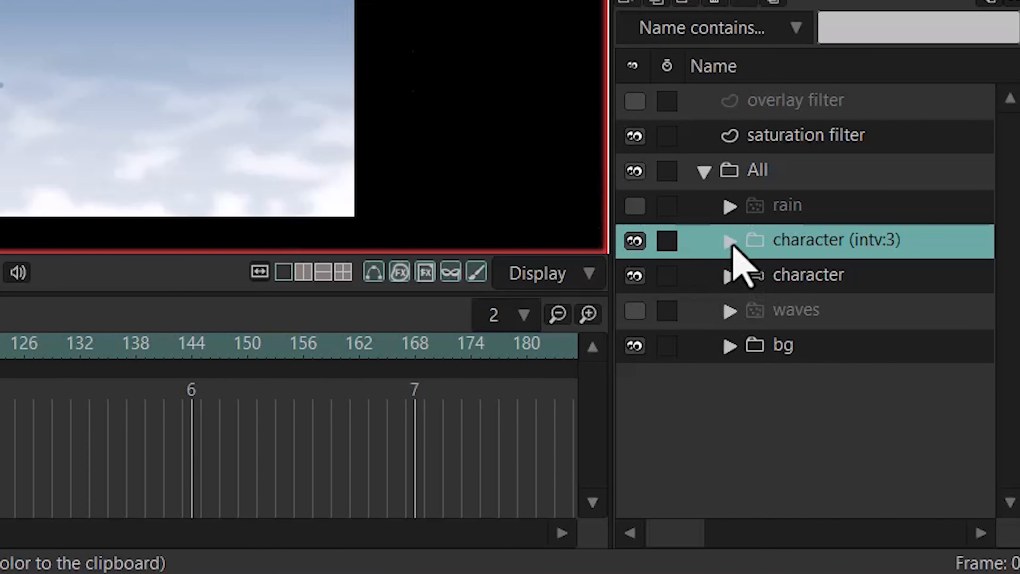
- Expand the character (intv:3) group and examine the visibility keyframes of character 1, character 2 and character 3
{"action": "left_click", "coordinate": [730, 242]}
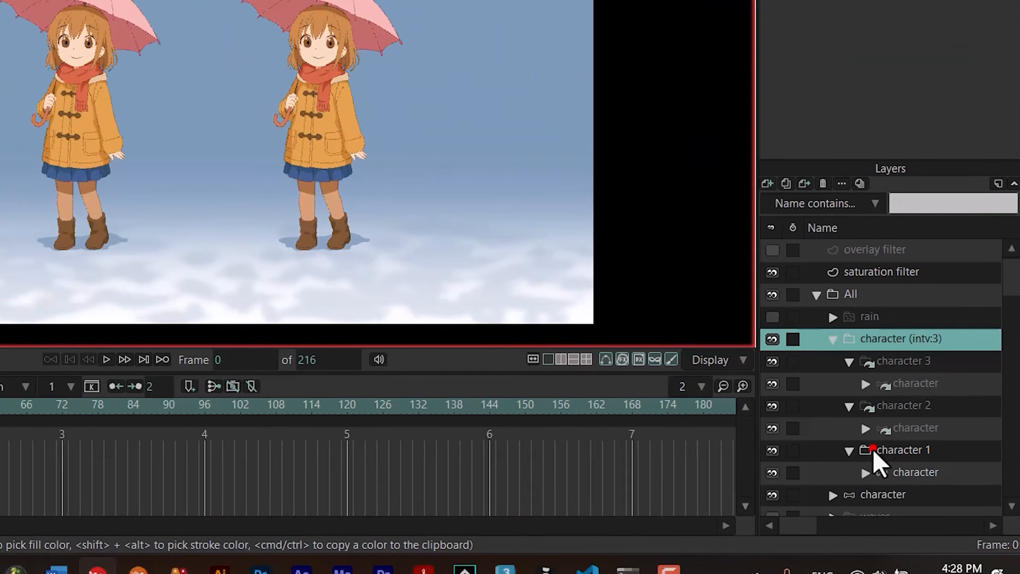
{"action": "left_click", "coordinate": [798, 414]}
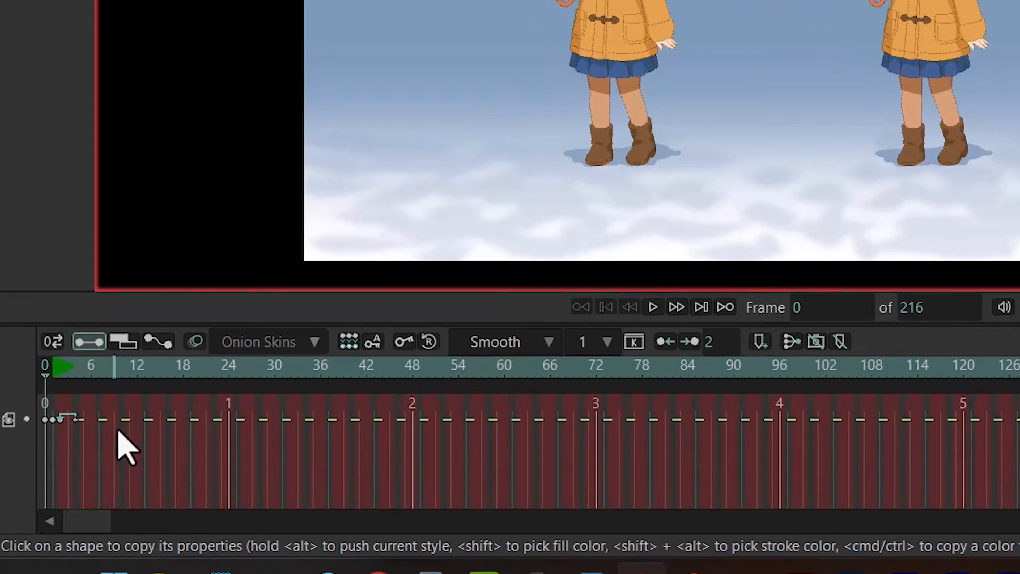
{"action": "left_click_drag", "start_coordinate": [68, 470], "coordinate": [39, 463]}
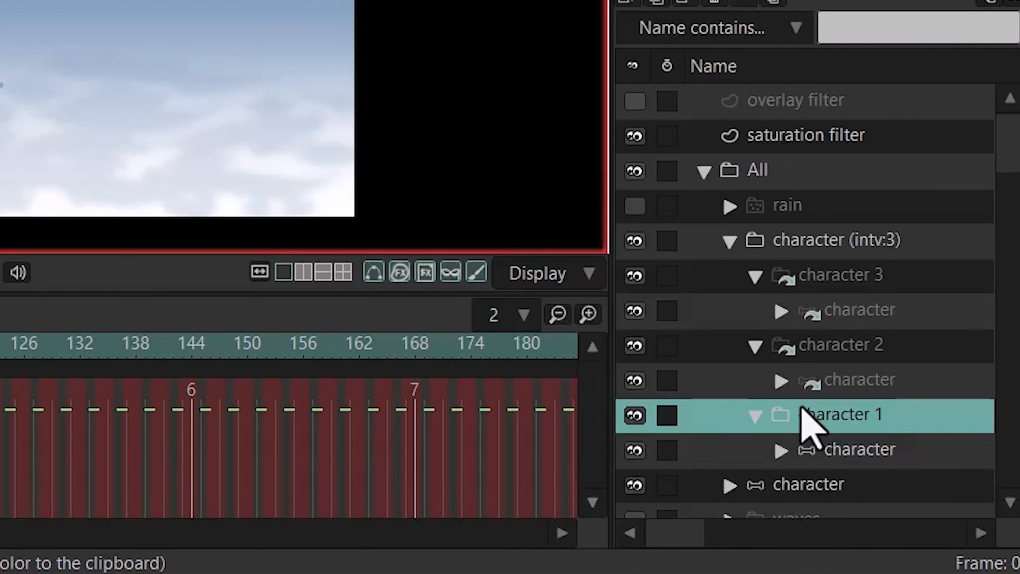
{"action": "left_click", "coordinate": [797, 346]}
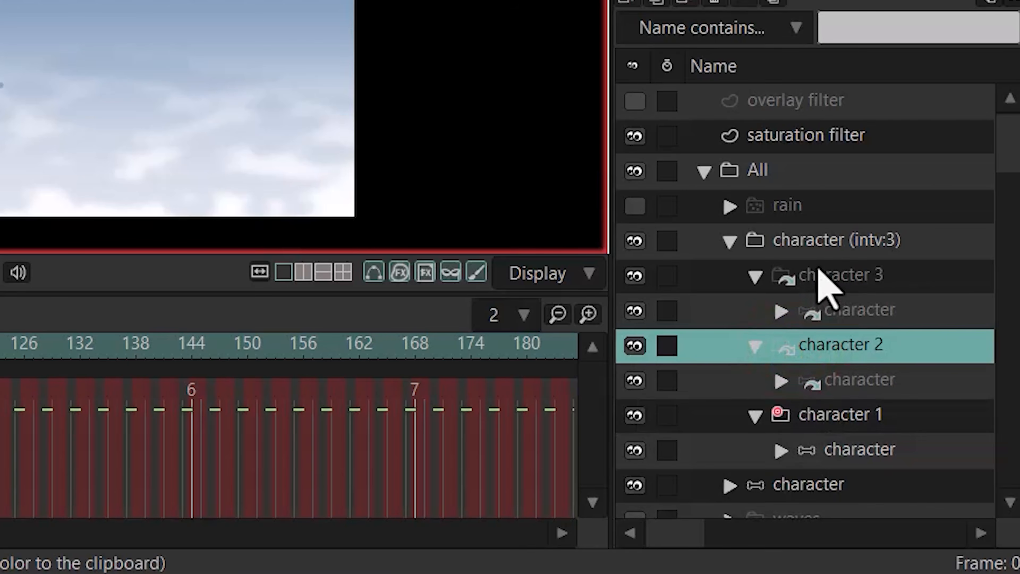
{"action": "left_click", "coordinate": [807, 271]}
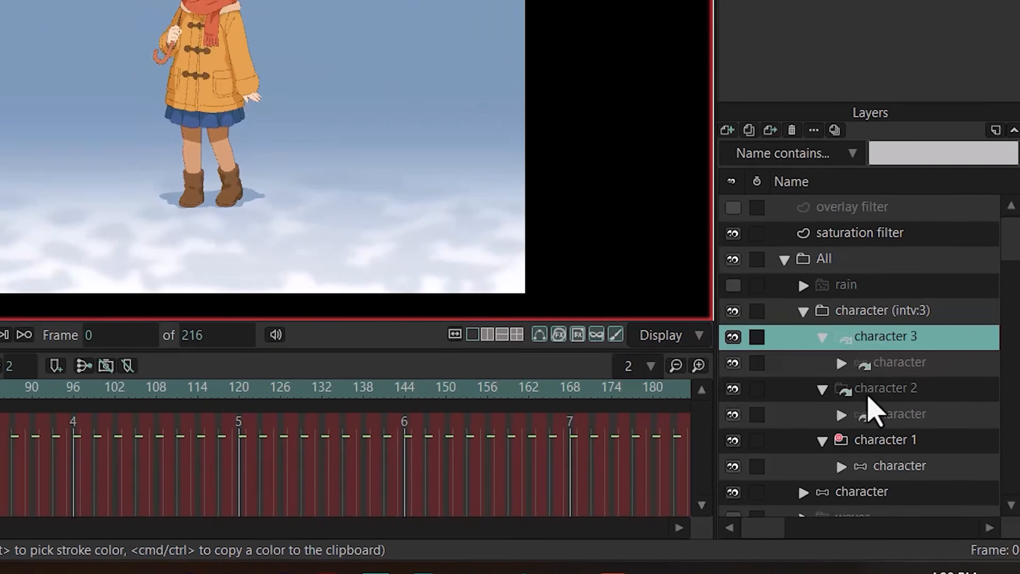
{"action": "left_click", "coordinate": [813, 349]}
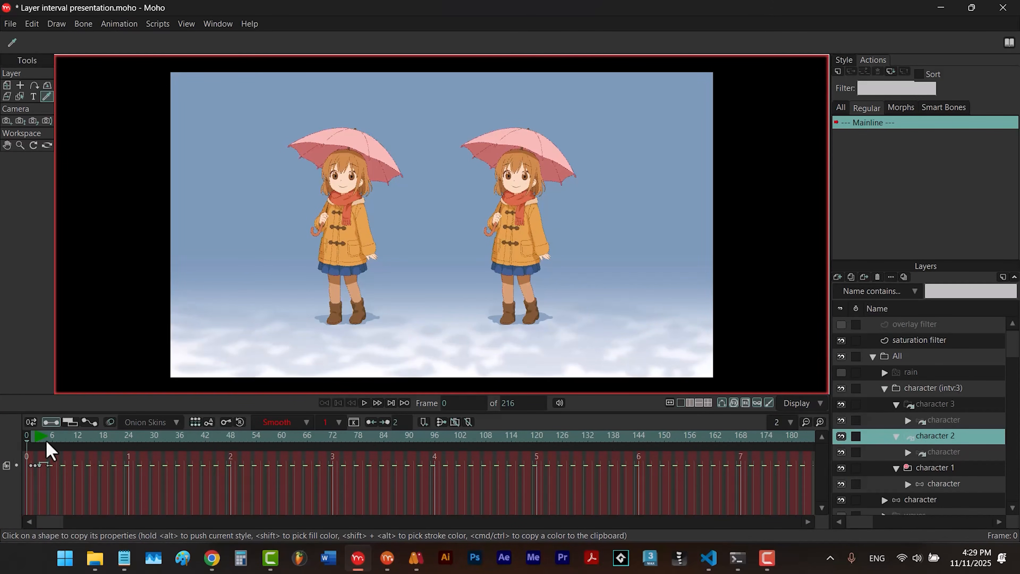
{"action": "left_click", "coordinate": [928, 404]}
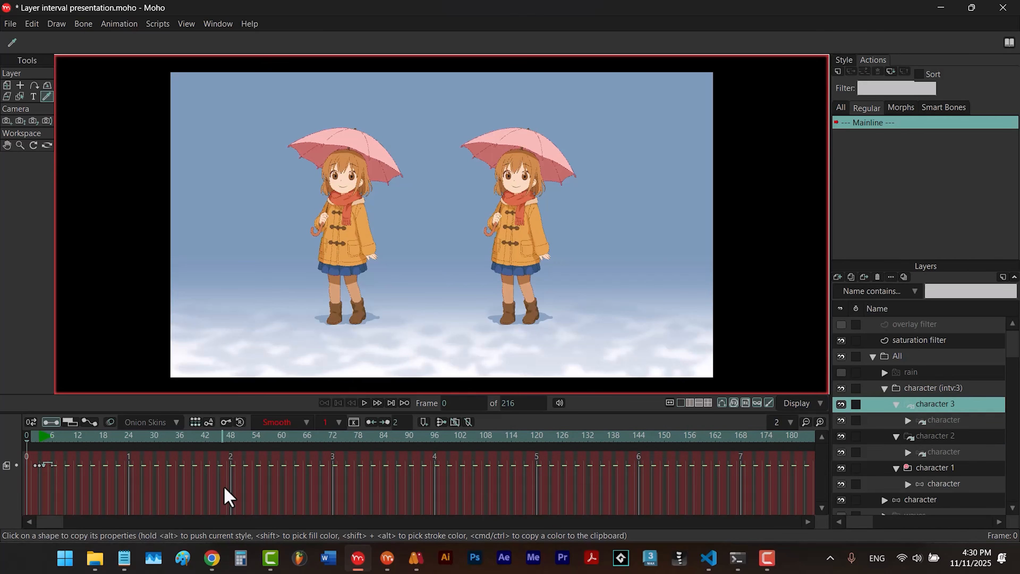
- Undo the layer interval on the character, and review the Layer Interval options without applying them
{"action": "key", "text": "ctrl+z"}
{"action": "key", "text": "ctrl+z"}
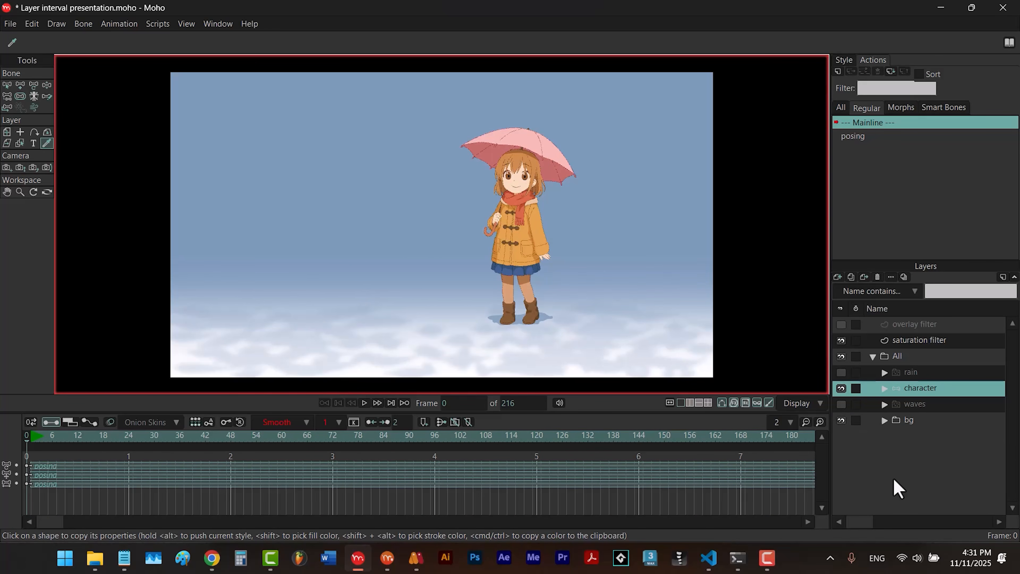
{"action": "left_click", "coordinate": [157, 25]}
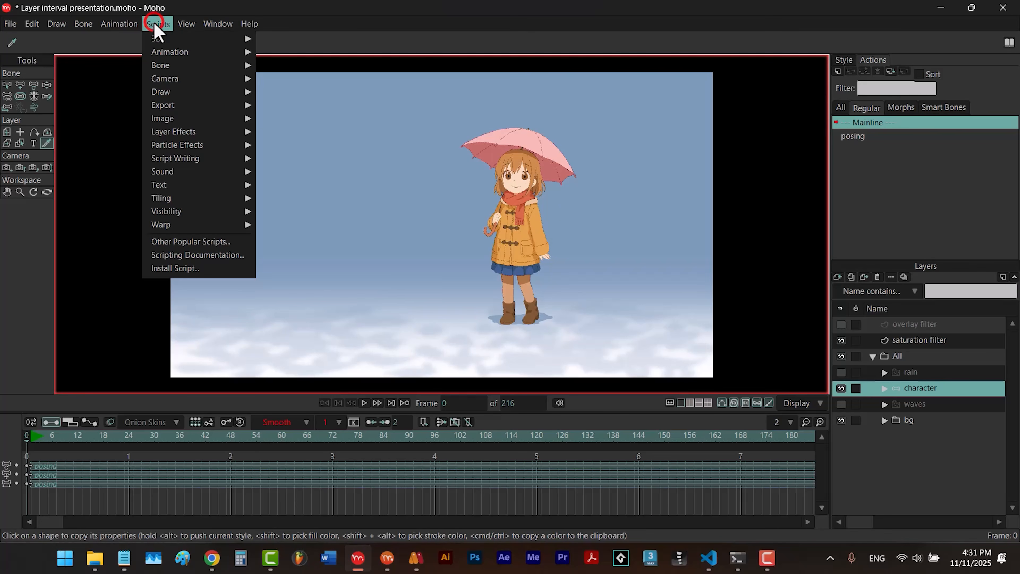
{"action": "mouse_move", "coordinate": [195, 58]}
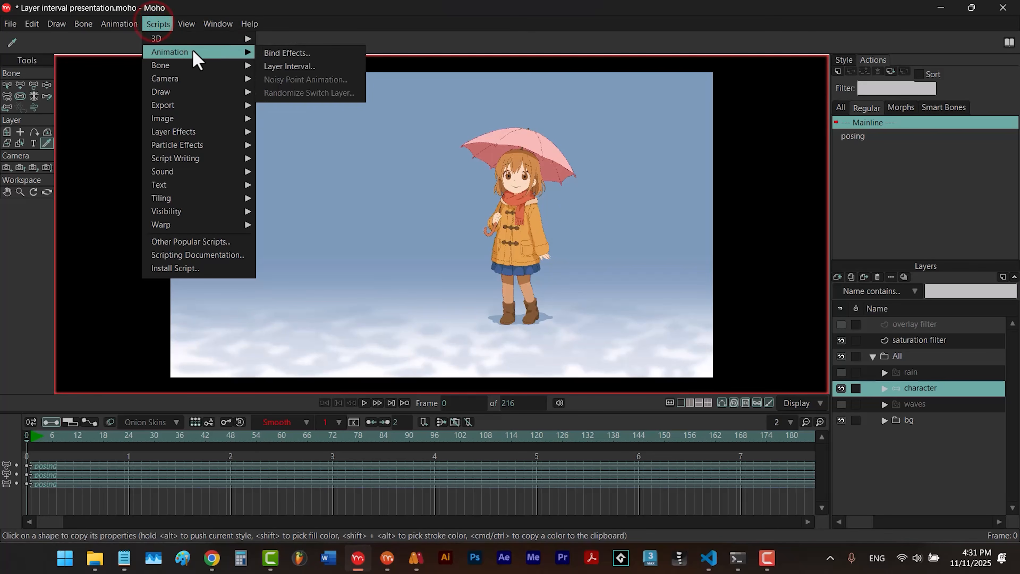
{"action": "left_click", "coordinate": [273, 68]}
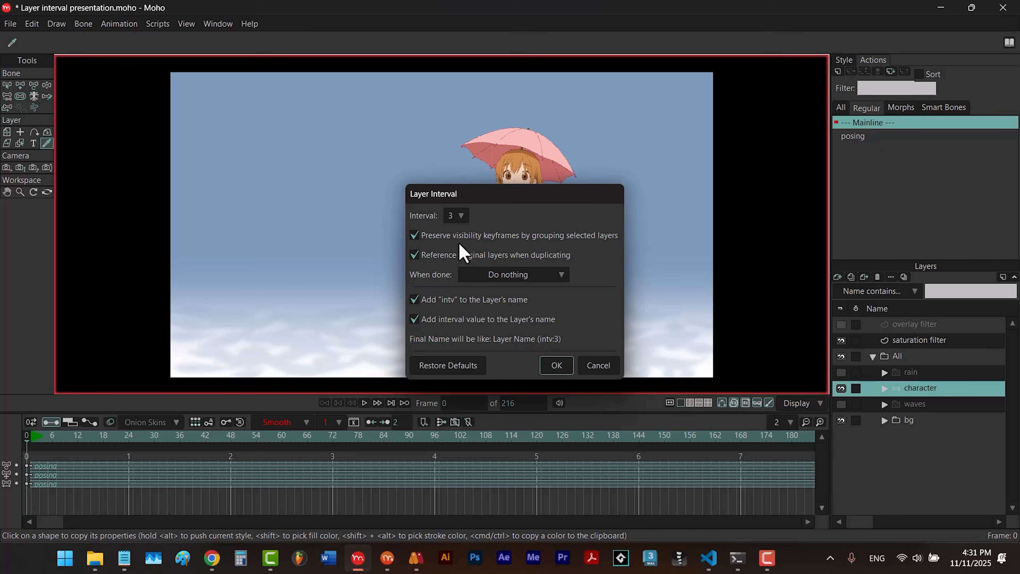
{"action": "left_click", "coordinate": [596, 370]}
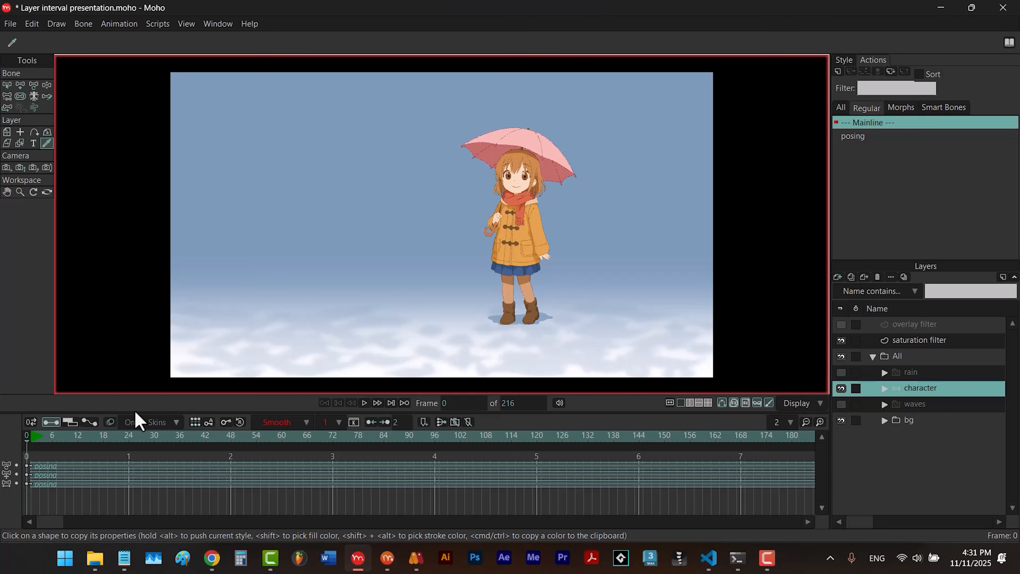
- Turn off the character layer's visibility at frame 24 in its layer settings
{"action": "left_click", "coordinate": [128, 437]}
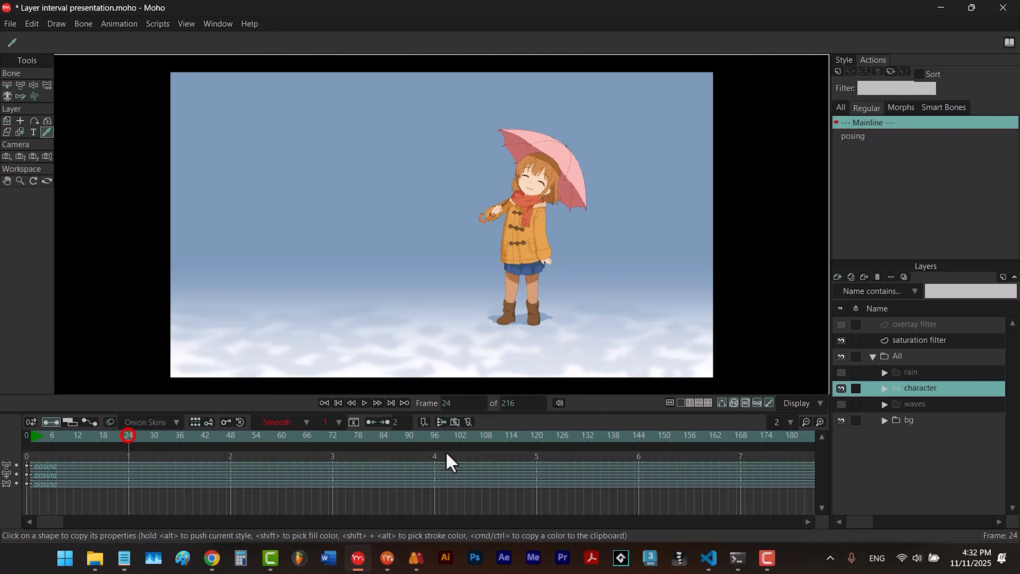
{"action": "double_click", "coordinate": [926, 391]}
{"action": "left_click", "coordinate": [604, 161]}
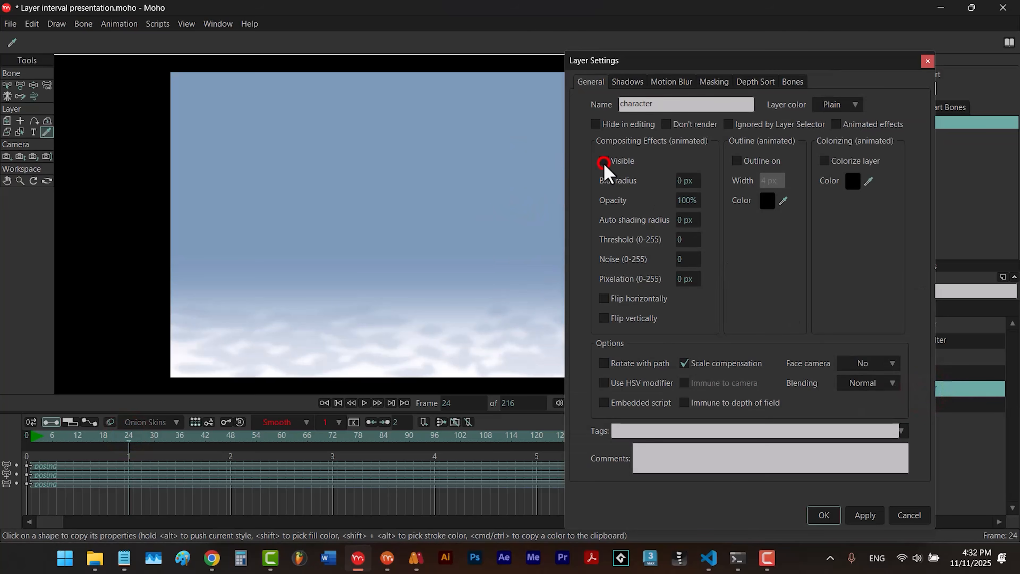
{"action": "left_click", "coordinate": [811, 517]}
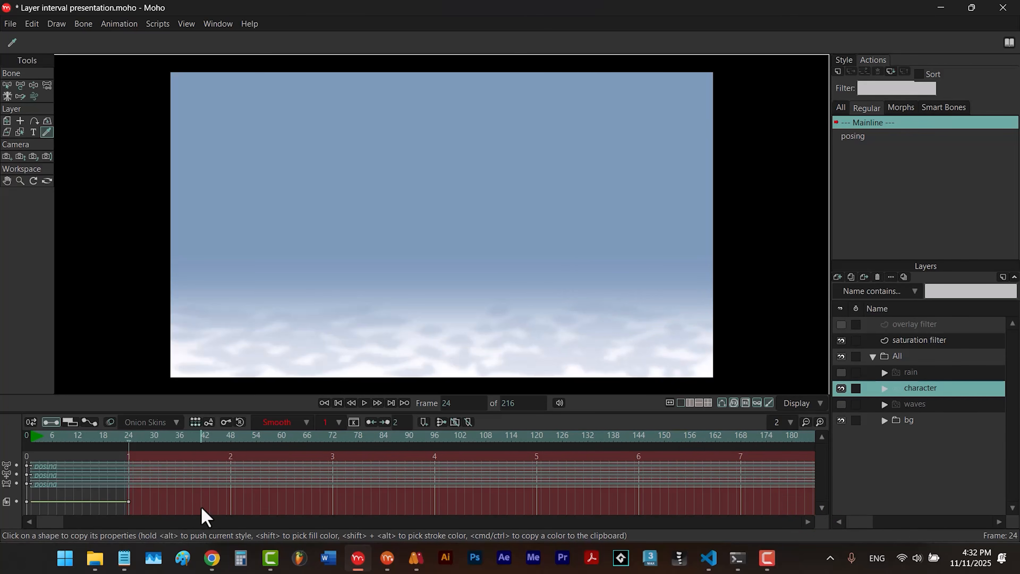
- Apply Layer Interval to the character layer with interval 3, preserving visibility keyframes and referencing the original layers
{"action": "left_click", "coordinate": [158, 24]}
{"action": "mouse_move", "coordinate": [176, 57]}
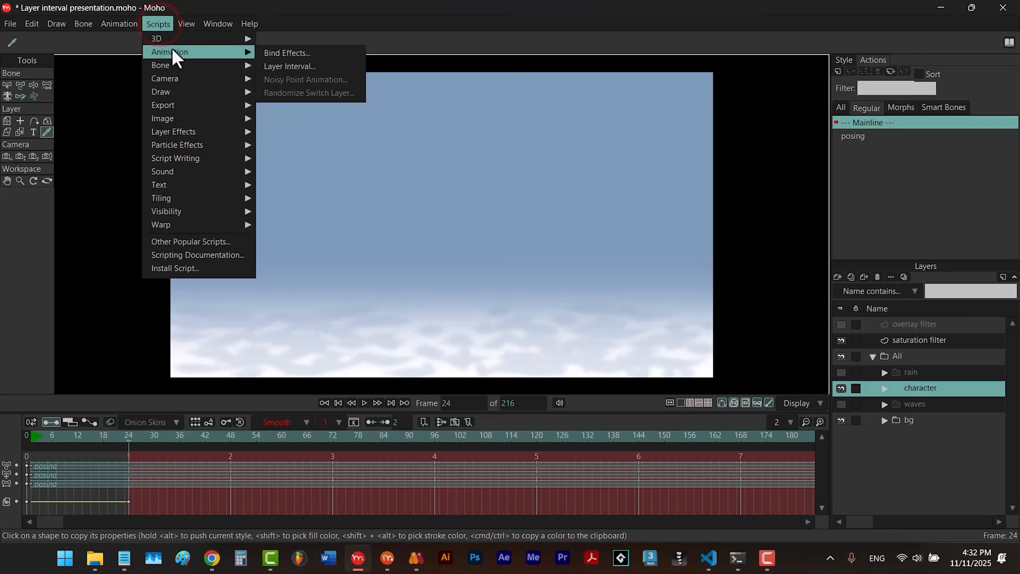
{"action": "left_click", "coordinate": [279, 66]}
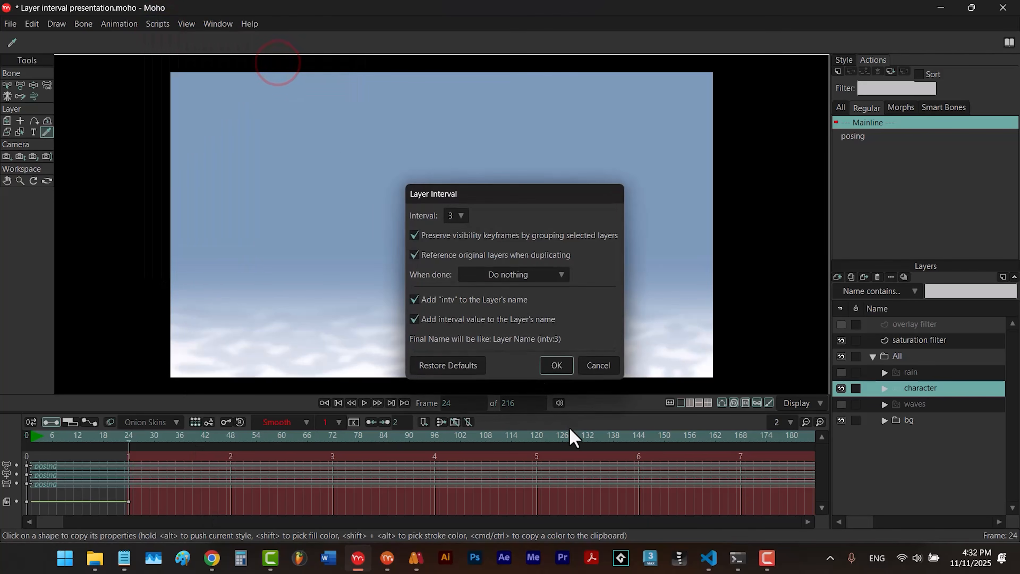
{"action": "left_click", "coordinate": [556, 364]}
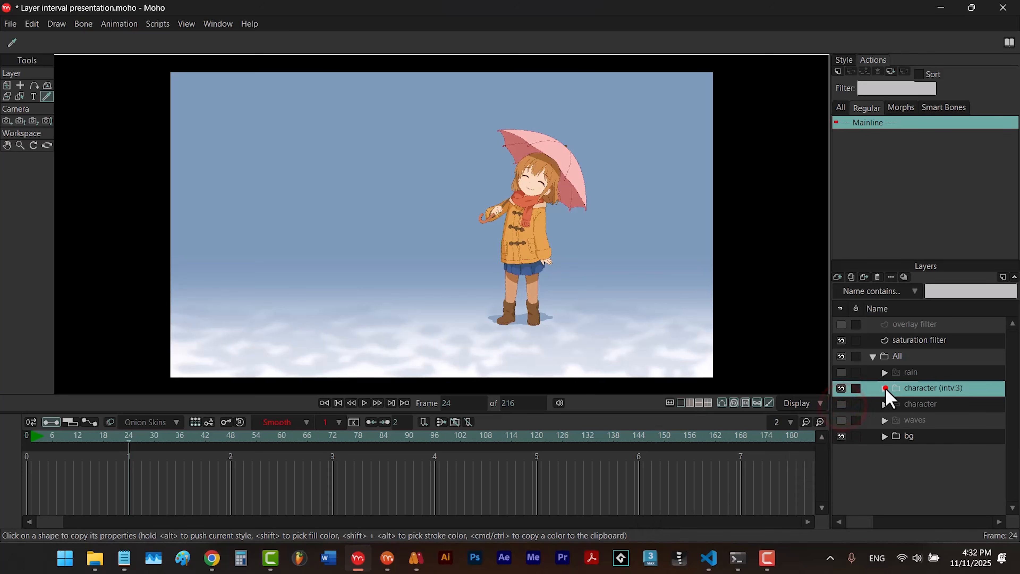
- Expand the character (intv:3) group and compare the visibility keyframes of the character 1 group and its nested character layer
{"action": "left_click", "coordinate": [885, 388]}
{"action": "left_click", "coordinate": [935, 484]}
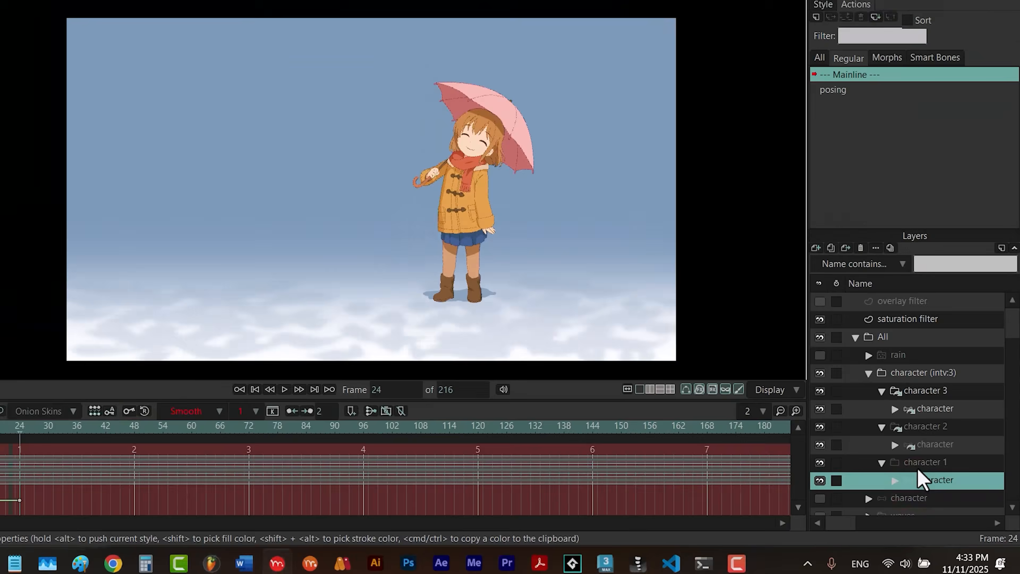
{"action": "left_click", "coordinate": [926, 468]}
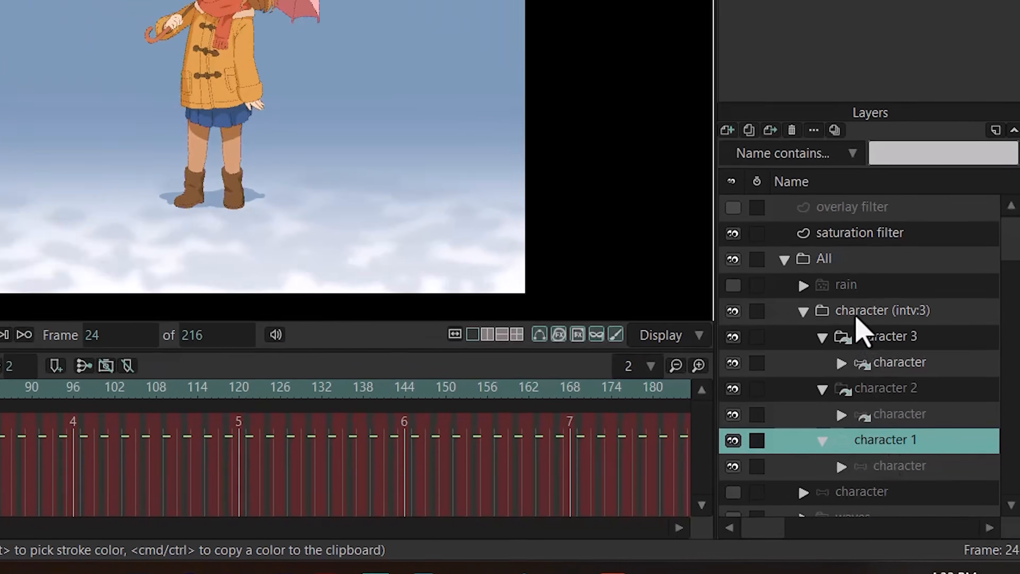
- Play back the character (intv:3) animation from the start to check the character's visibility change
{"action": "left_click", "coordinate": [797, 241]}
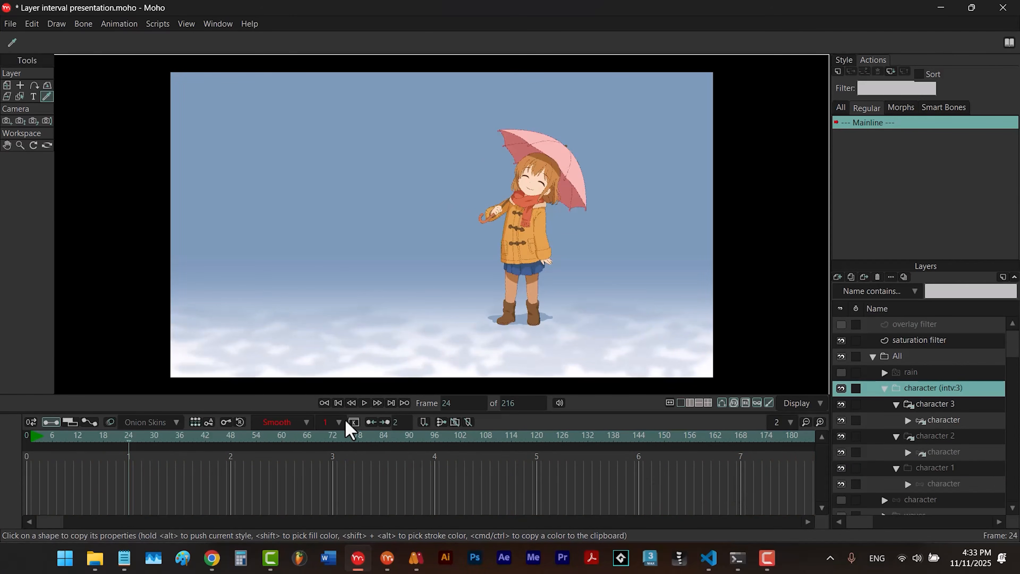
{"action": "left_click", "coordinate": [337, 403]}
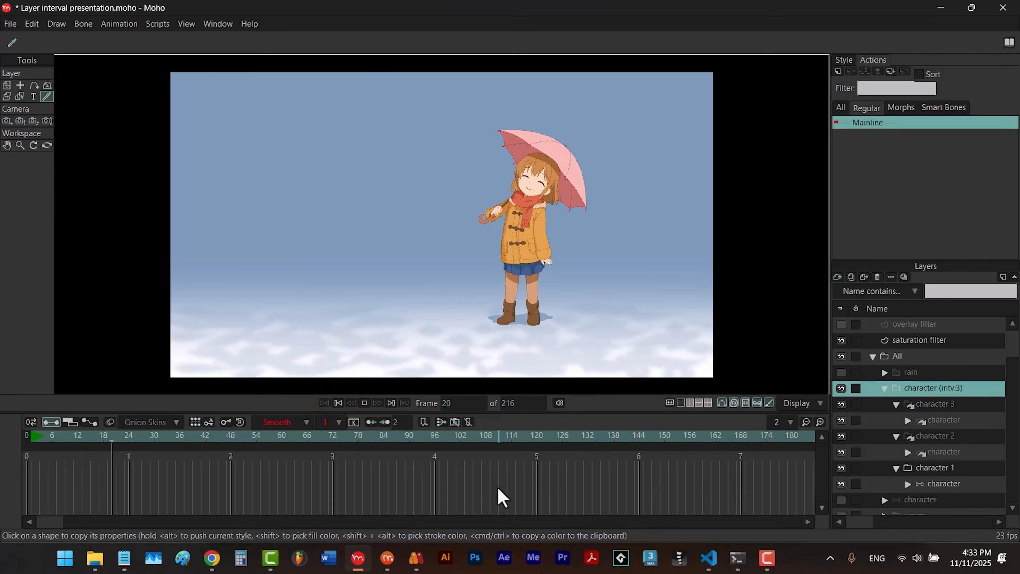
{"action": "key", "text": "space"}
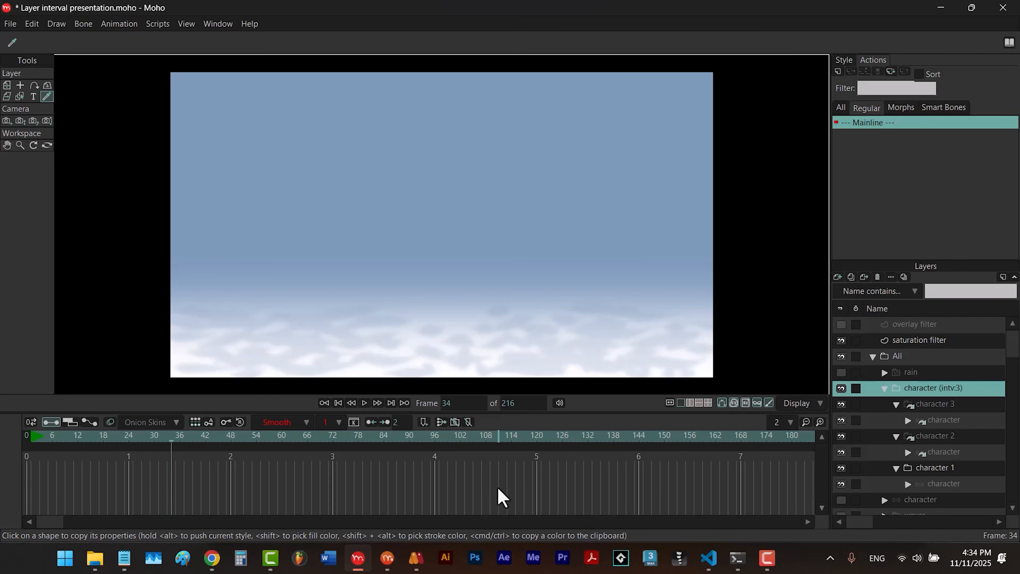
- Undo the layer interval, and reapply Layer Interval to the character layer with interval 3 without preserving visibility keyframes
{"action": "key", "text": "ctrl+z"}
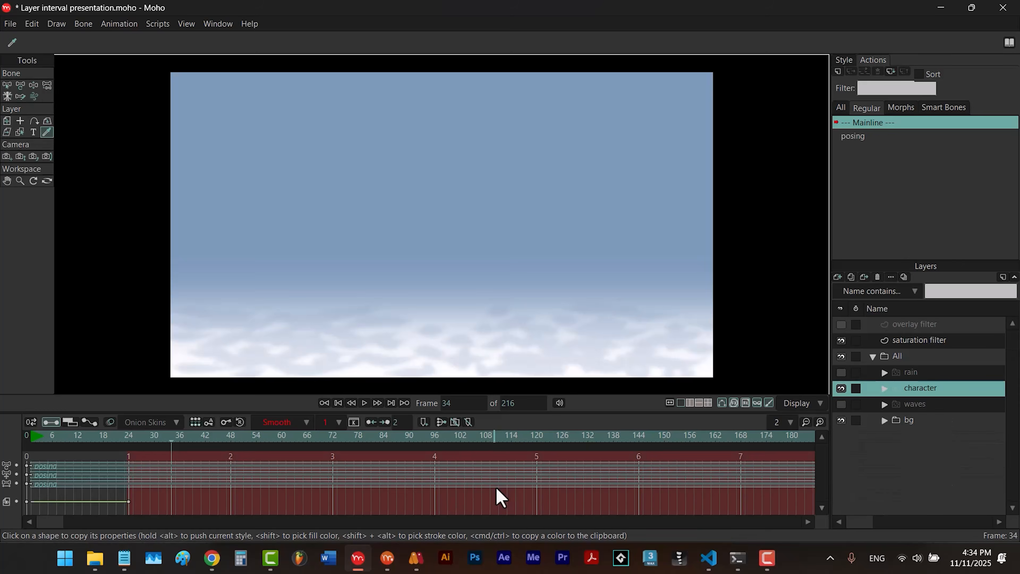
{"action": "left_click", "coordinate": [165, 25]}
{"action": "mouse_move", "coordinate": [182, 45]}
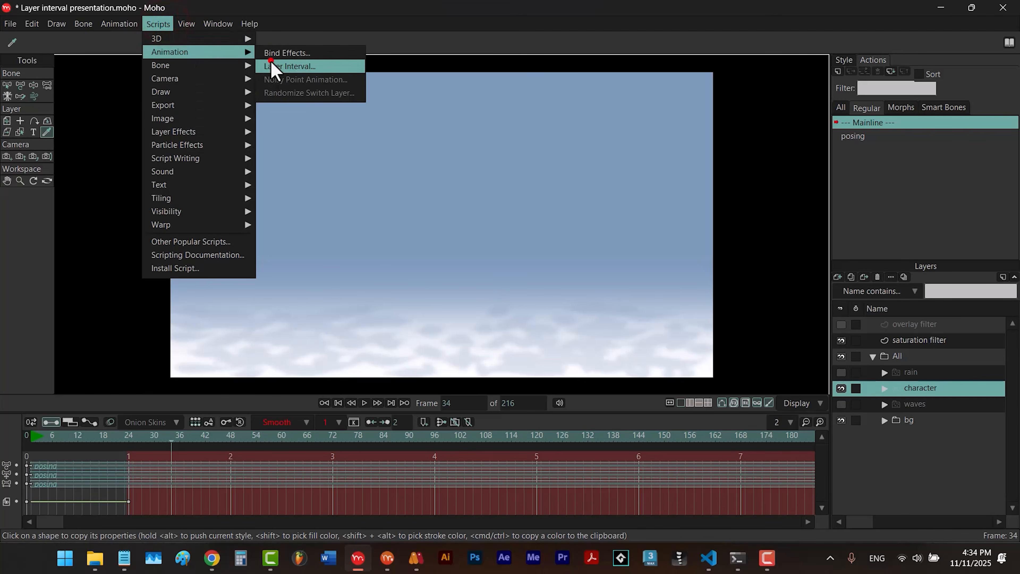
{"action": "left_click", "coordinate": [268, 64]}
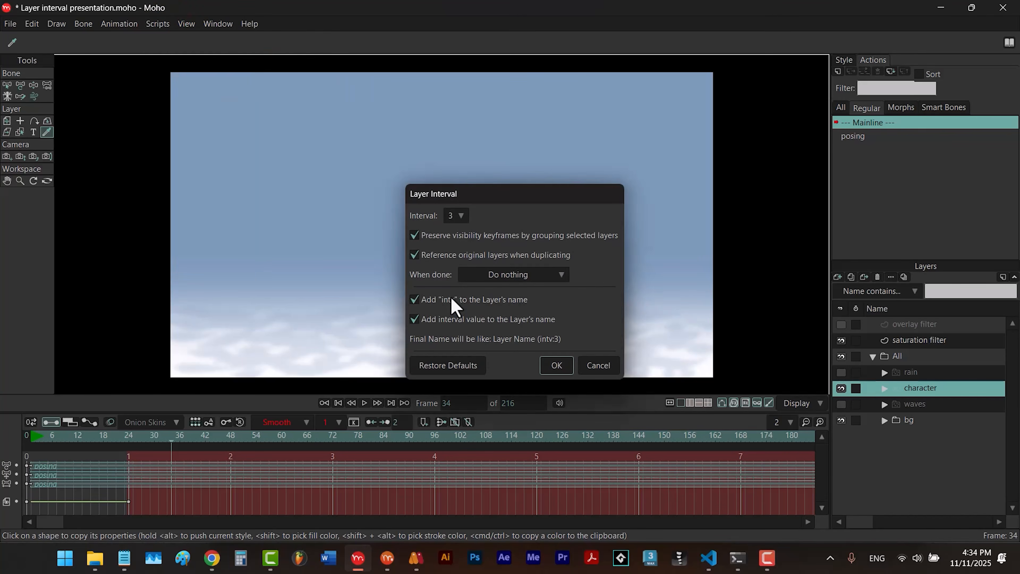
{"action": "left_click", "coordinate": [414, 235]}
{"action": "left_click", "coordinate": [556, 364]}
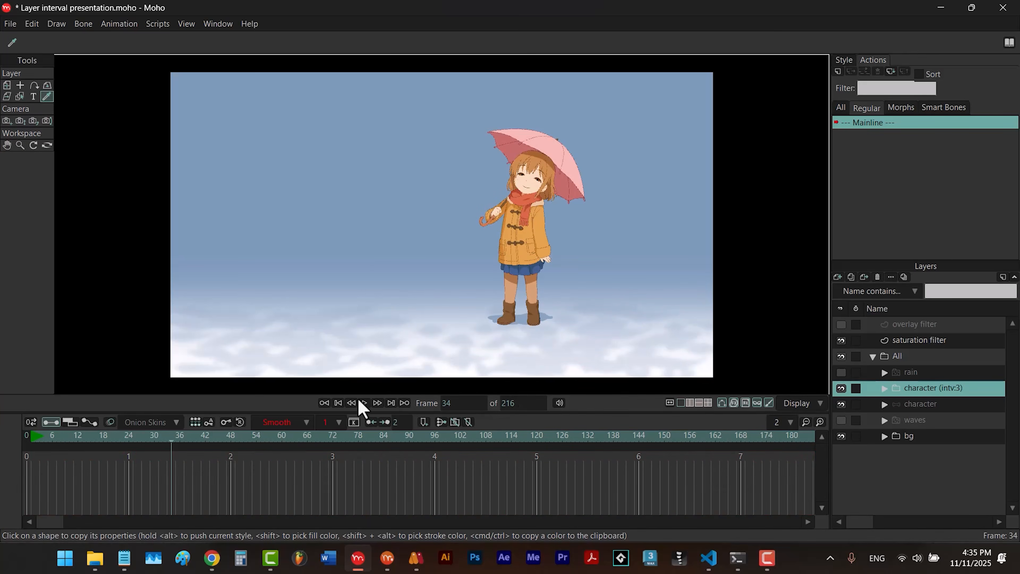
- Play the animation from the start, and examine the character (intv:3) group's contents against the original character layer
{"action": "left_click", "coordinate": [339, 404]}
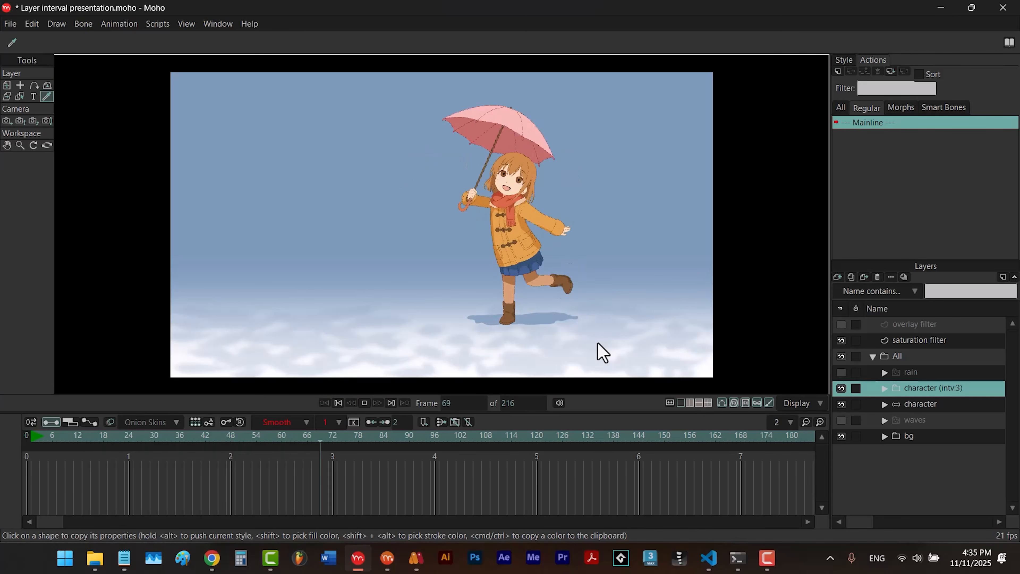
{"action": "key", "text": "space"}
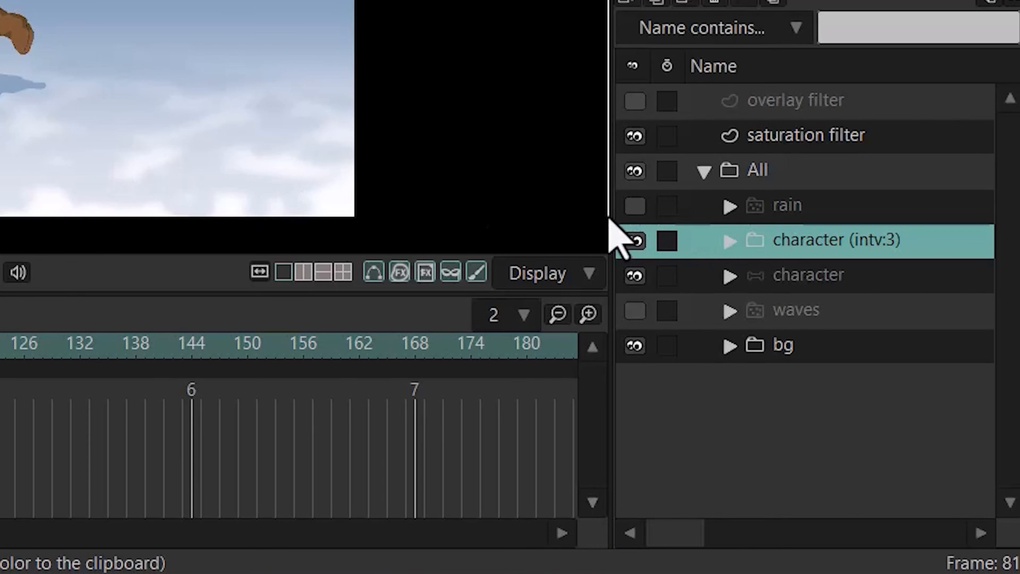
{"action": "left_click", "coordinate": [729, 240]}
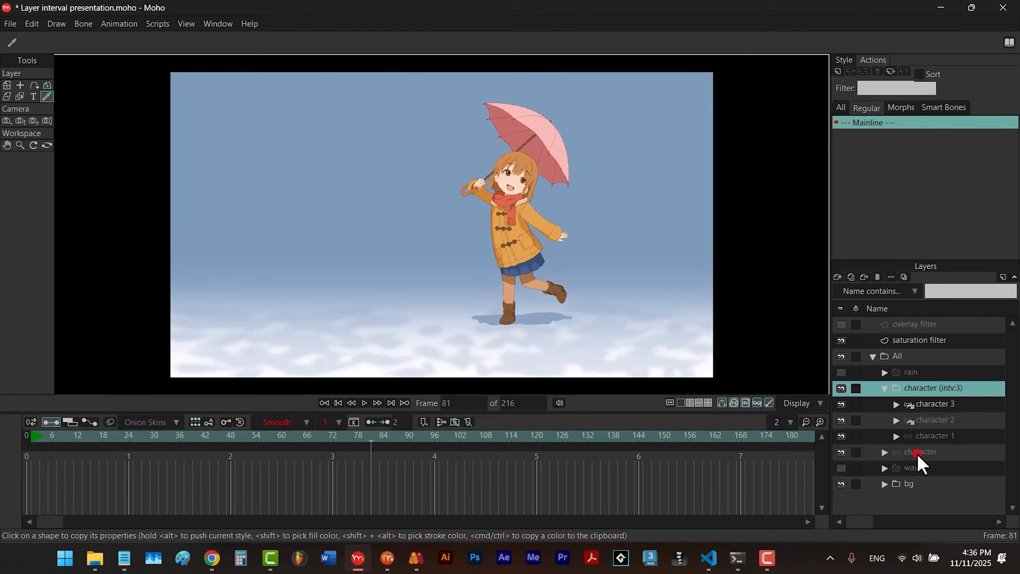
{"action": "left_click", "coordinate": [917, 453]}
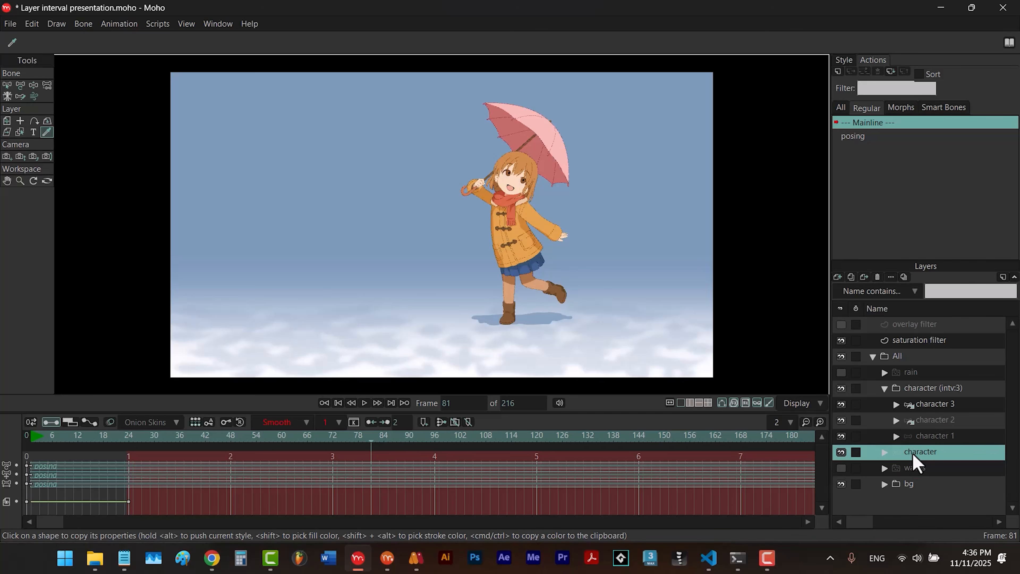
- Undo the layer interval, and delete the original character layer's visibility keyframe at frame 24
{"action": "key", "text": "ctrl+z"}
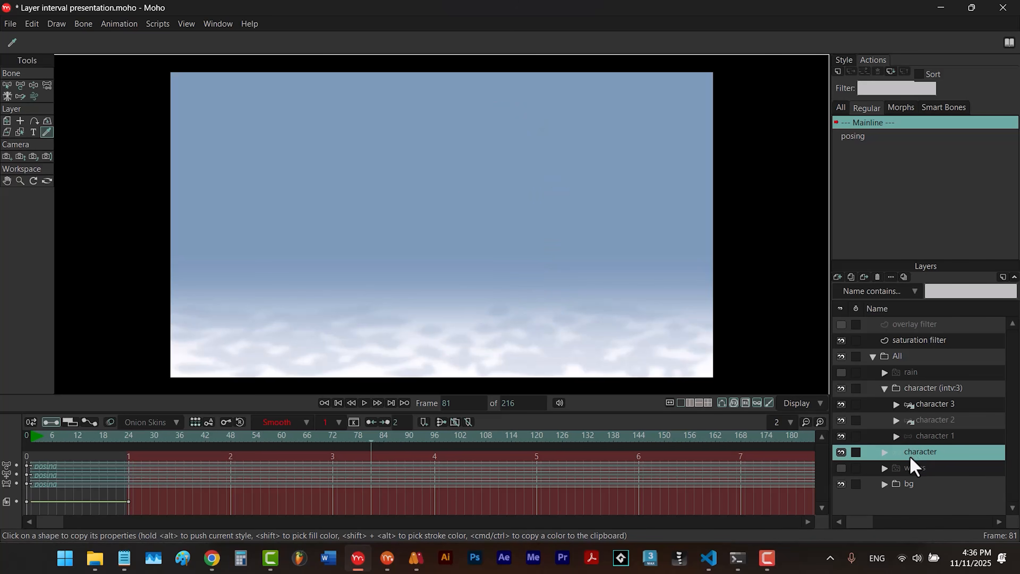
{"action": "left_click_drag", "start_coordinate": [147, 505], "coordinate": [105, 507]}
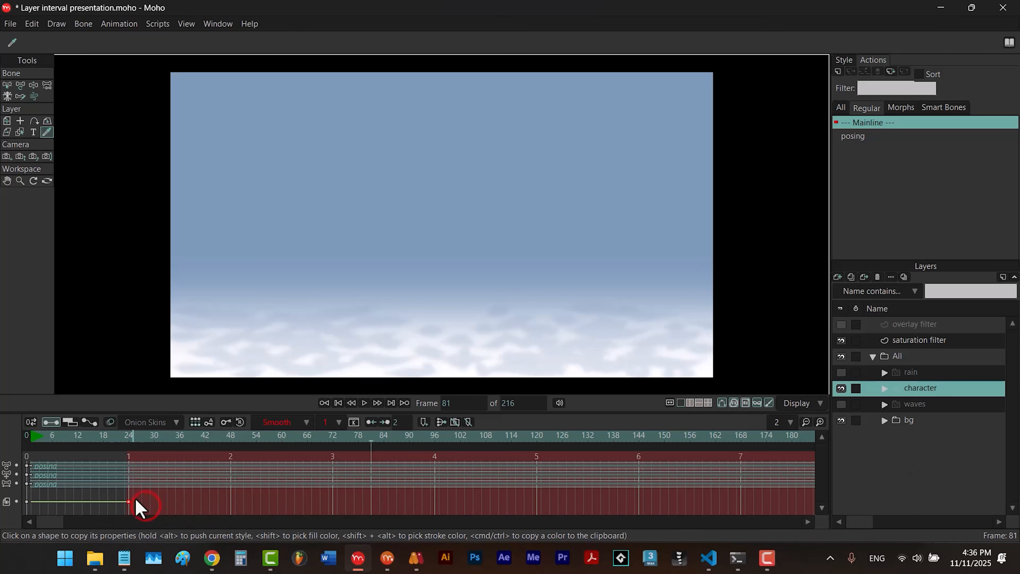
{"action": "key", "text": "Delete"}
- Apply Layer Interval to the character layer with interval 3, preserving visibility keyframes and referencing original layers, and expand the new group to inspect character 2
{"action": "left_click", "coordinate": [158, 24]}
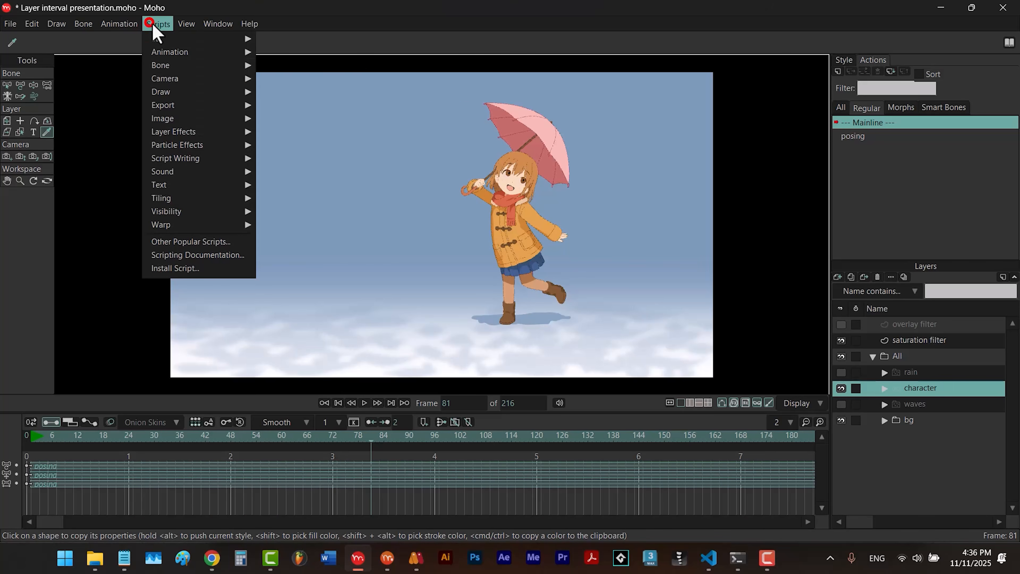
{"action": "left_click", "coordinate": [271, 62]}
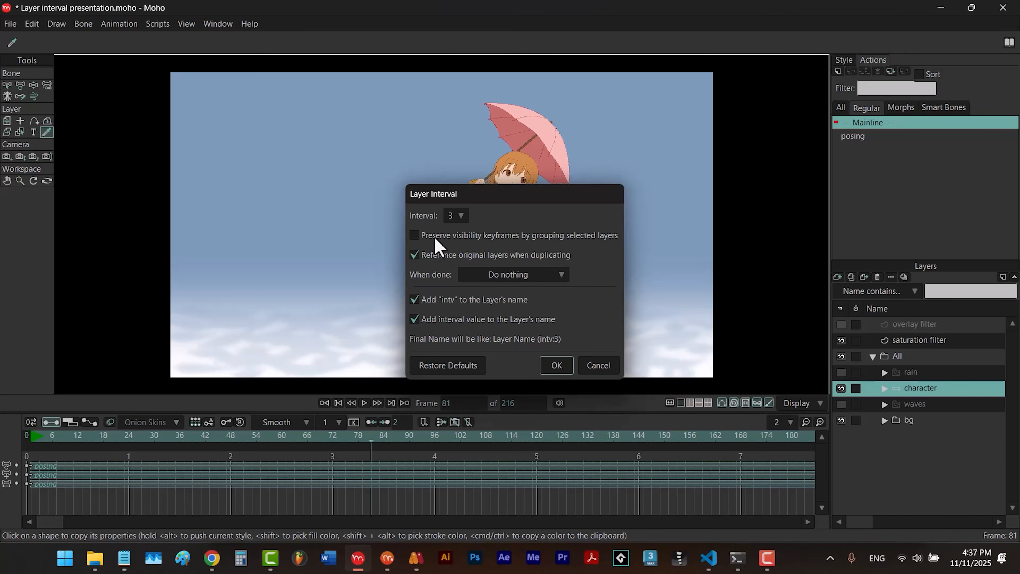
{"action": "left_click", "coordinate": [561, 367]}
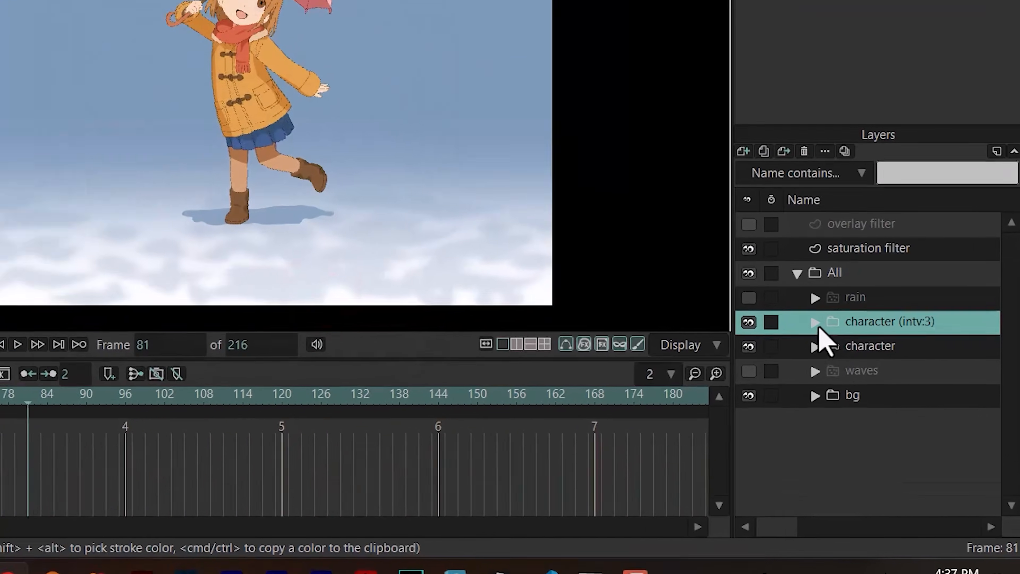
{"action": "left_click", "coordinate": [884, 388]}
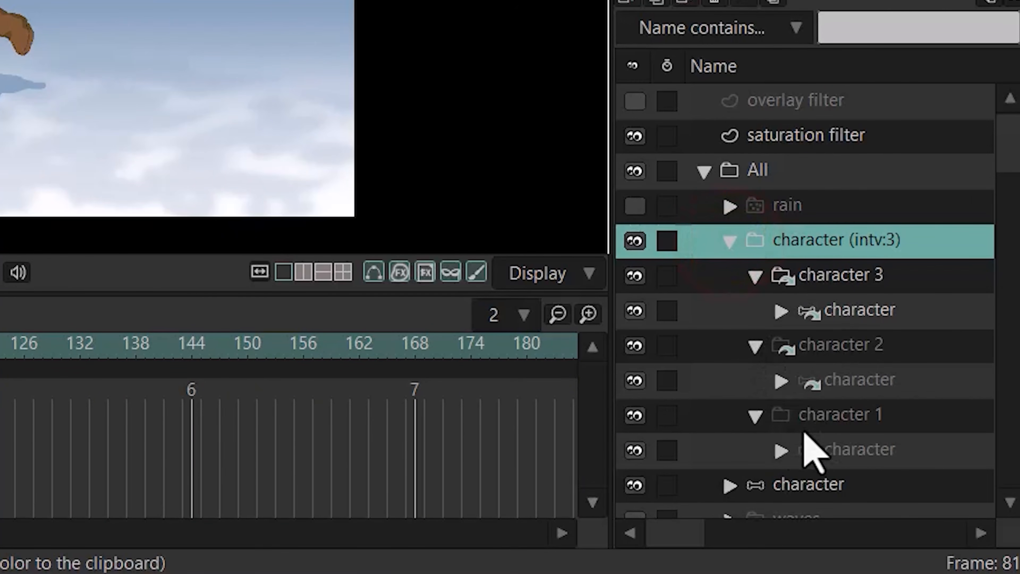
{"action": "left_click", "coordinate": [849, 351]}
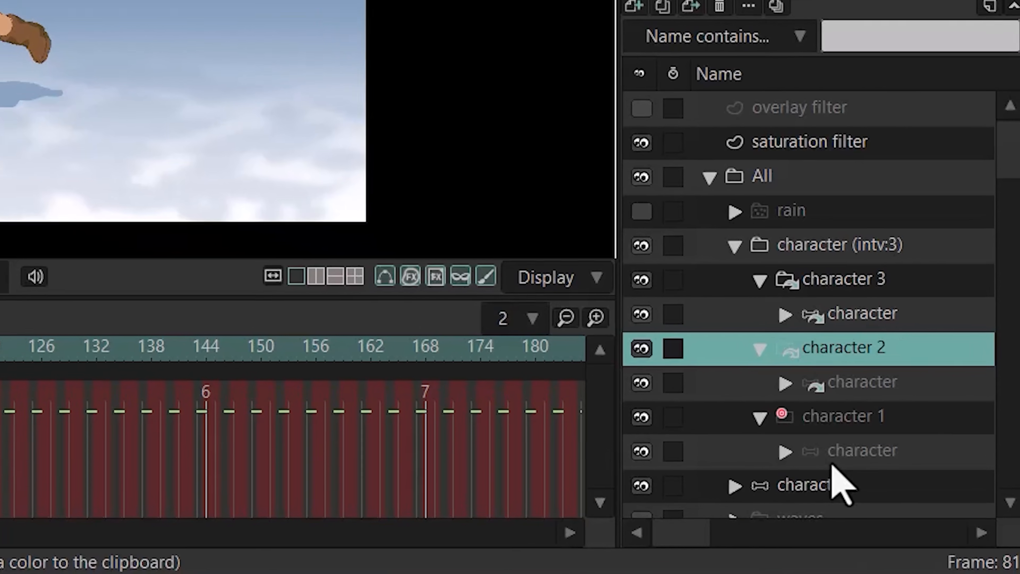
- Swing the character's arm outward at frame 209 on the layer nested in character 1, and hide the original character layer
{"action": "left_click", "coordinate": [828, 457]}
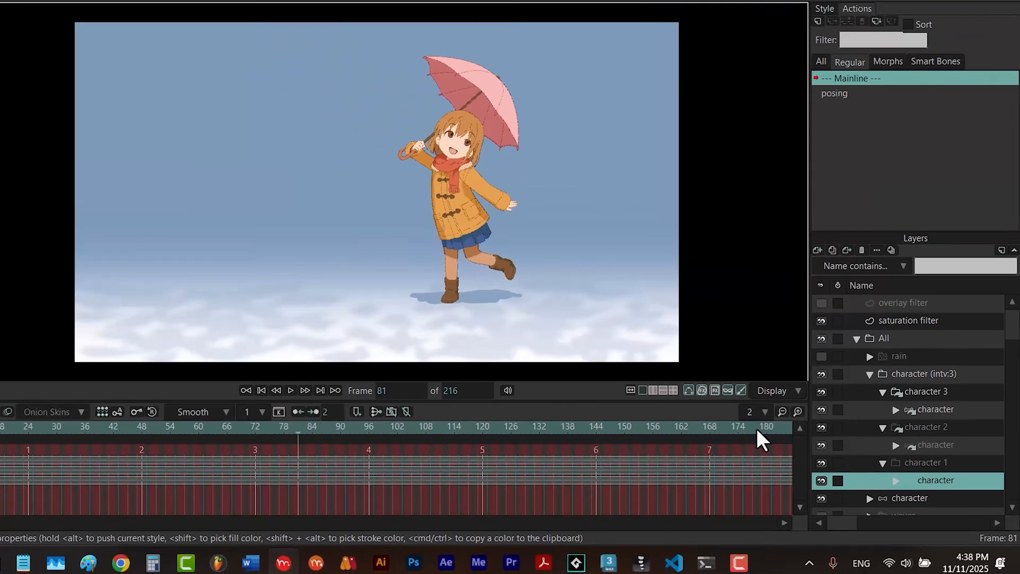
{"action": "left_click", "coordinate": [508, 347]}
{"action": "left_click", "coordinate": [660, 438]}
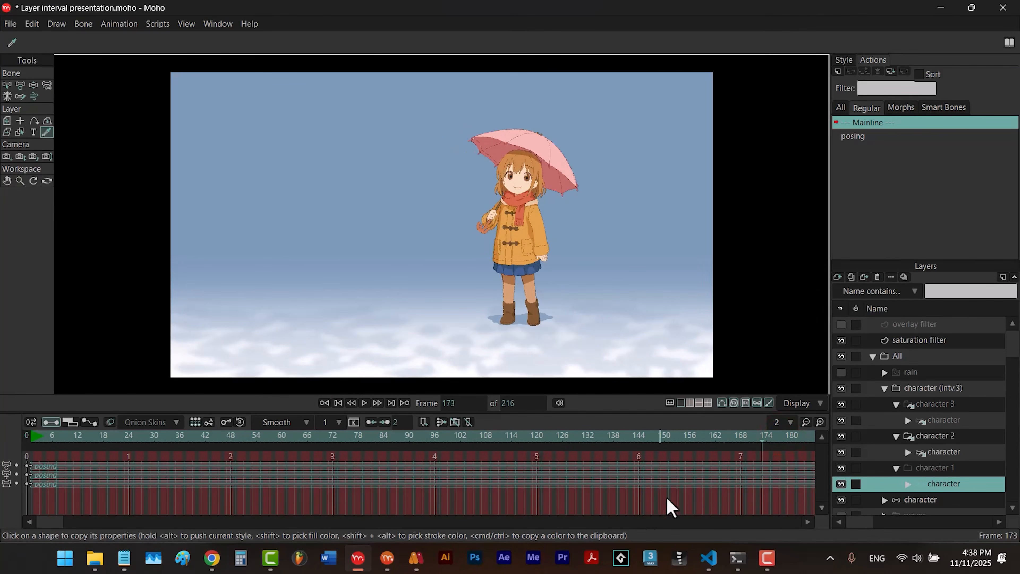
{"action": "left_click", "coordinate": [782, 440]}
{"action": "mouse_move", "coordinate": [791, 441]}
{"action": "left_mouse_down"}
{"action": "mouse_move", "coordinate": [805, 453]}
{"action": "mouse_move", "coordinate": [736, 458]}
{"action": "mouse_move", "coordinate": [804, 451]}
{"action": "left_mouse_up"}
{"action": "key", "text": "z"}
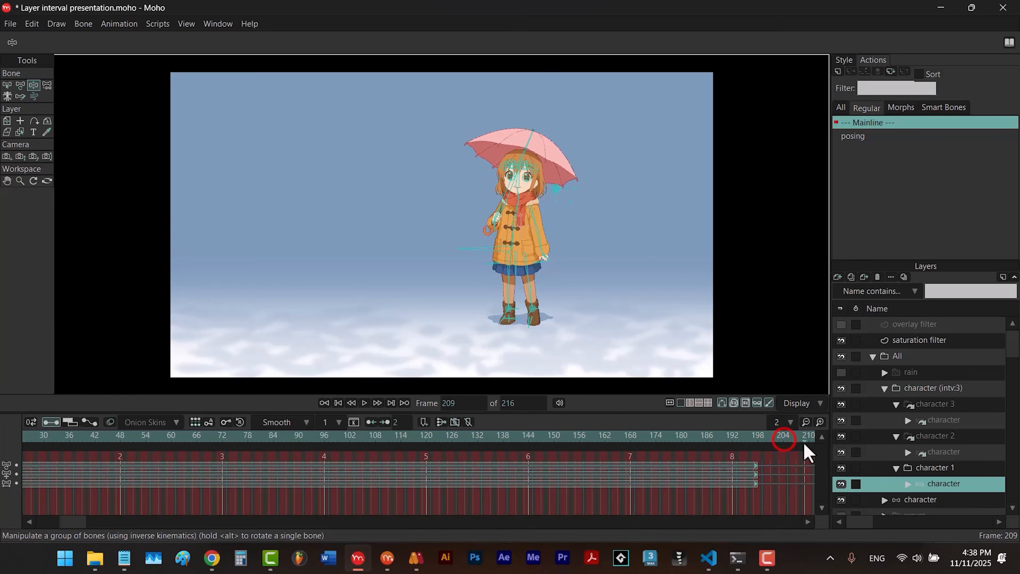
{"action": "left_click_drag", "start_coordinate": [547, 253], "coordinate": [575, 241]}
{"action": "left_click", "coordinate": [842, 500]}
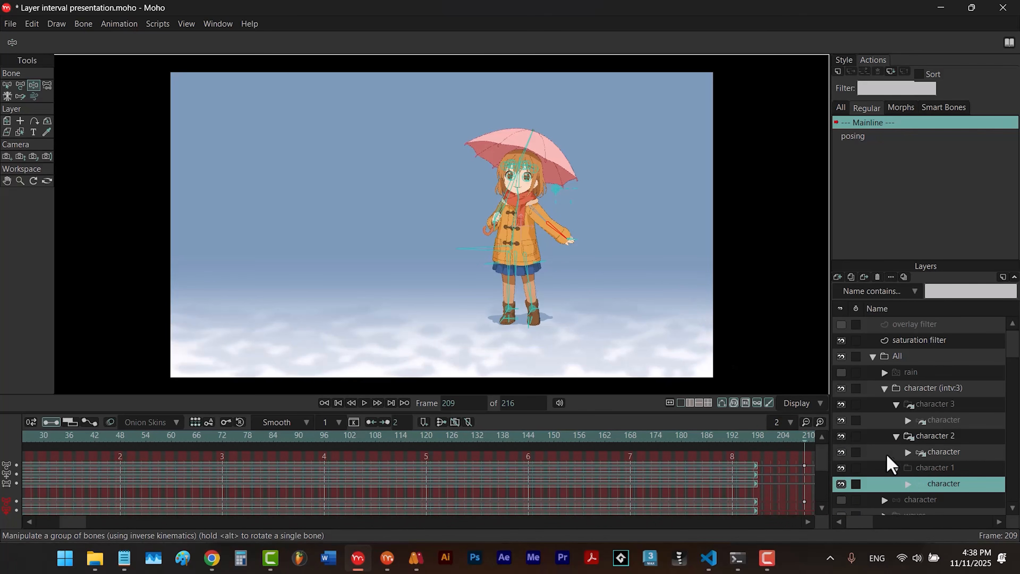
- Check the arm pose on the referenced character layers nested in character 2 and character 3
{"action": "left_click", "coordinate": [907, 452]}
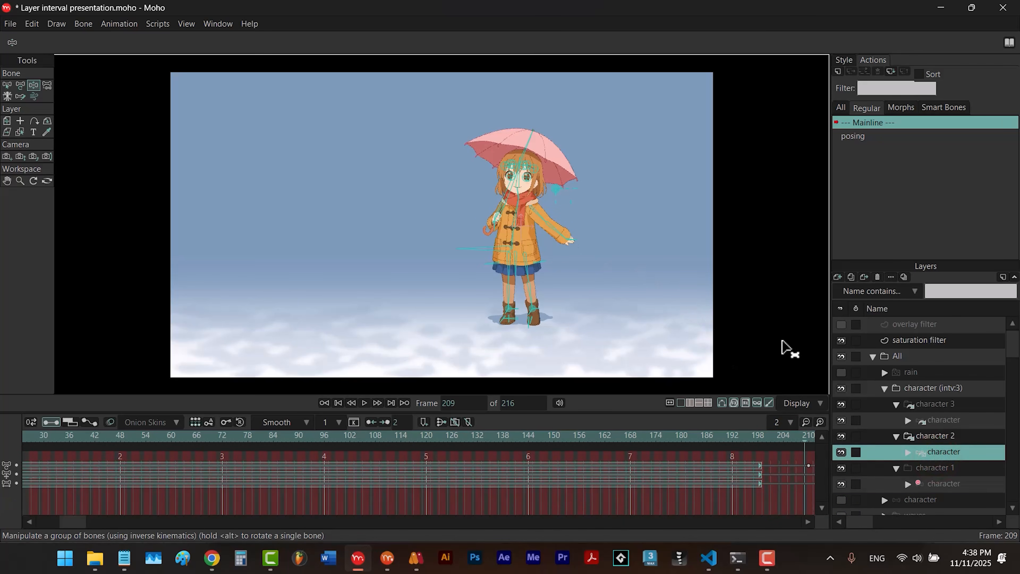
{"action": "left_click", "coordinate": [932, 421]}
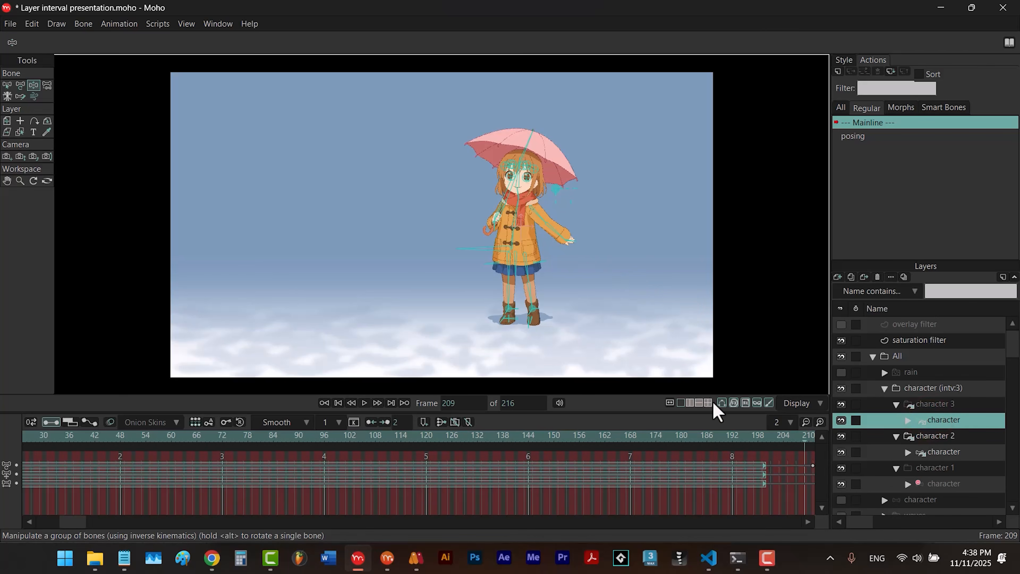
- Undo the arm pose and layer interval, and reapply Layer Interval at interval 3, preserving visibility keyframes without referencing original layers
{"action": "key", "text": "ctrl+z"}
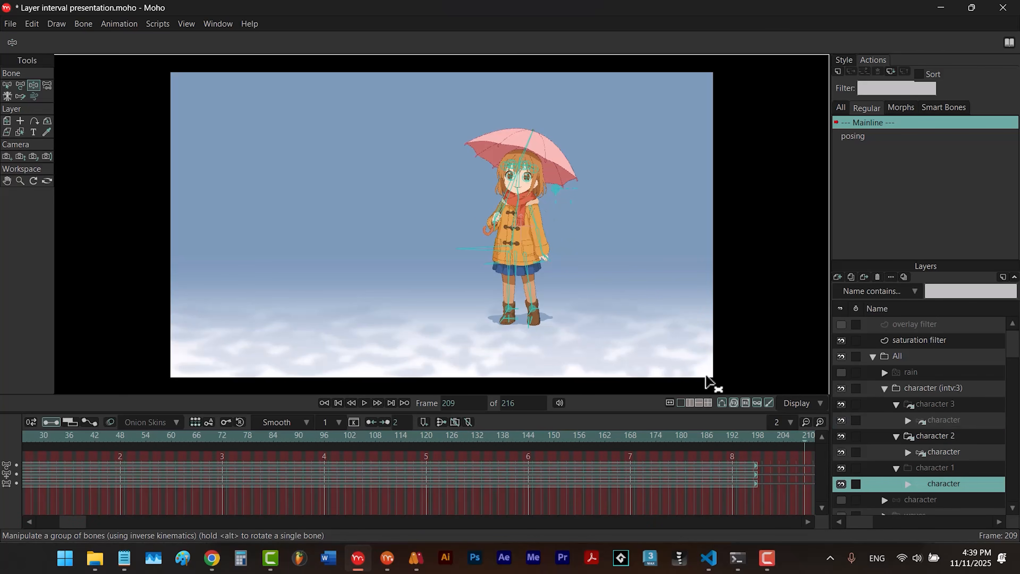
{"action": "key", "text": "ctrl+z"}
{"action": "left_click", "coordinate": [158, 24]}
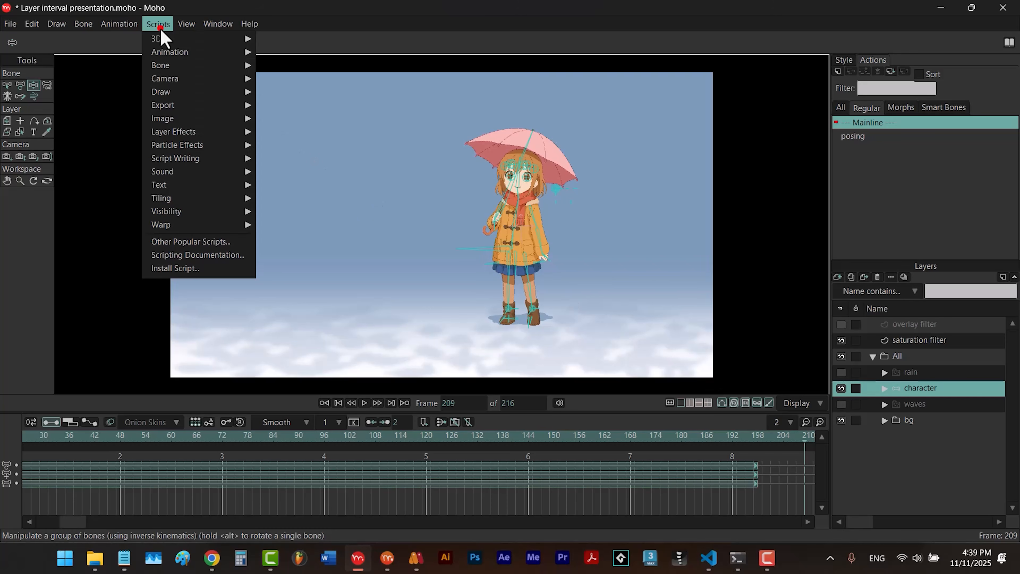
{"action": "mouse_move", "coordinate": [183, 59]}
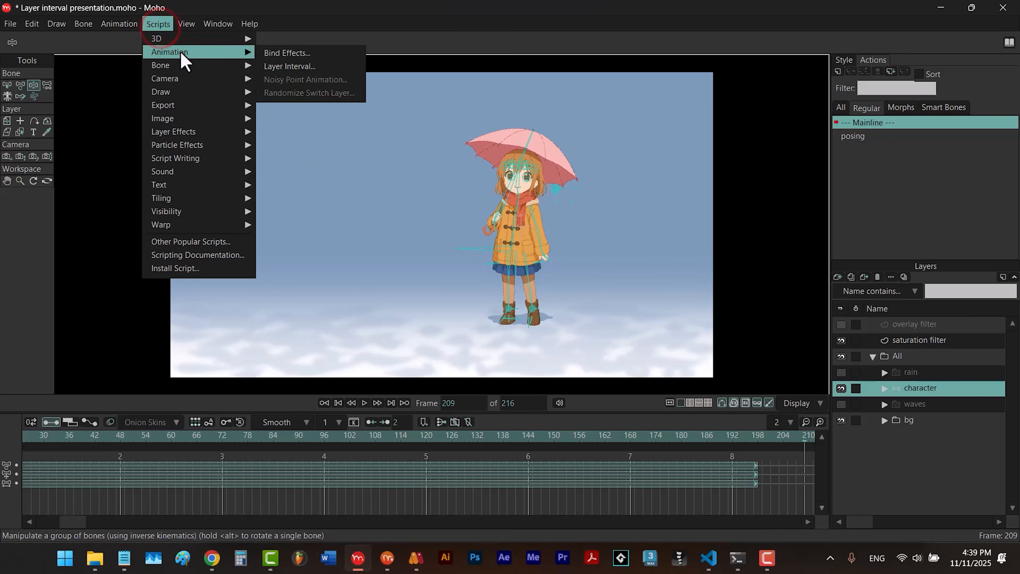
{"action": "left_click", "coordinate": [273, 62]}
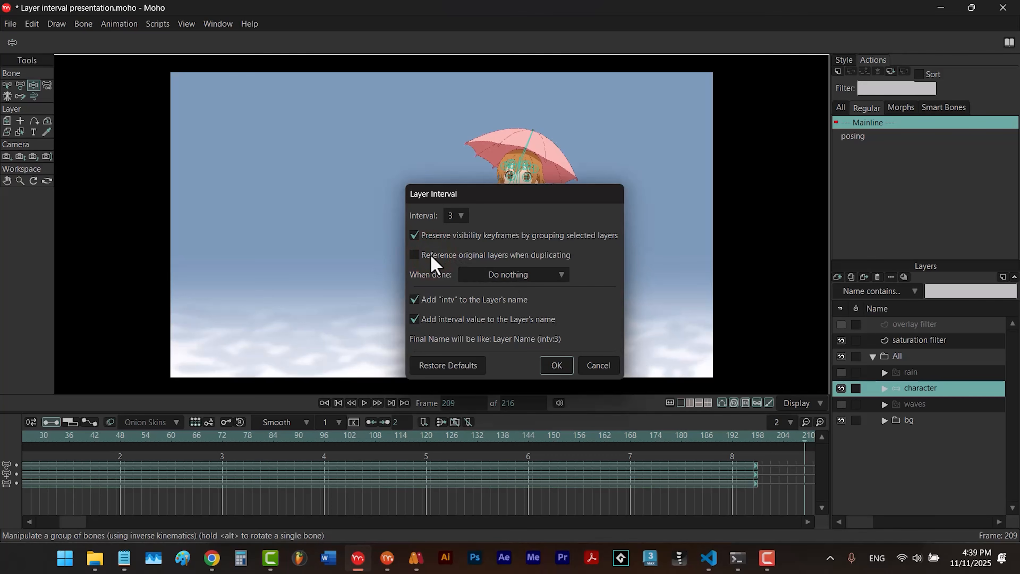
{"action": "left_click", "coordinate": [557, 364]}
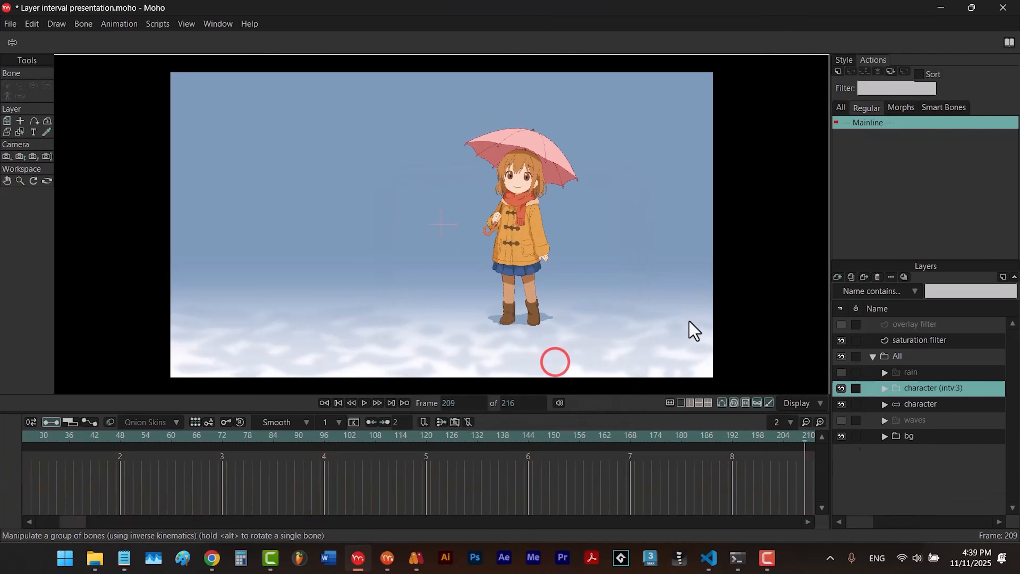
- Expand the character (intv:3) group, swing the arm outward at frame 209 on character 1's nested layer, and hide the original character layer
{"action": "left_click", "coordinate": [884, 389]}
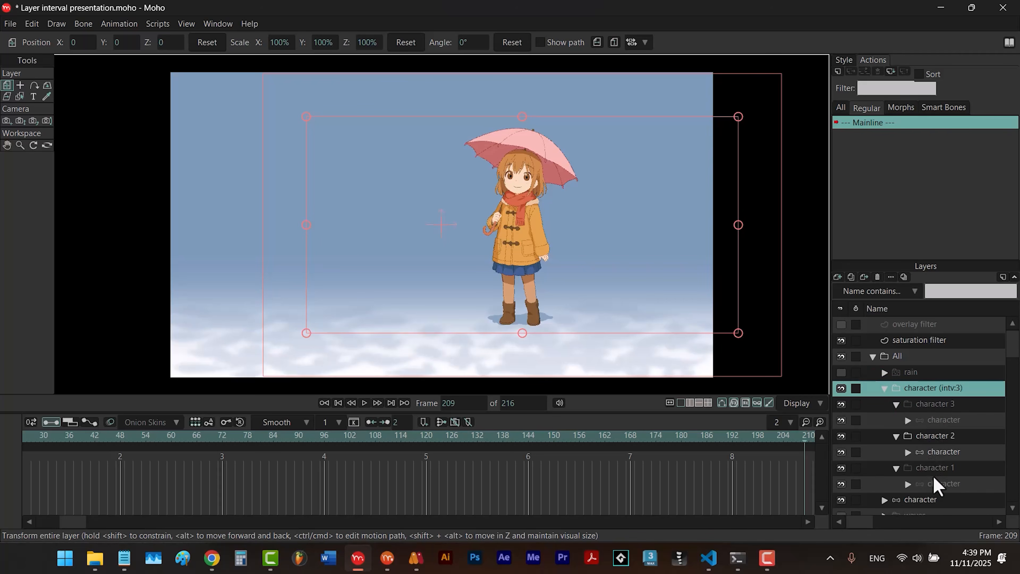
{"action": "left_click", "coordinate": [936, 487]}
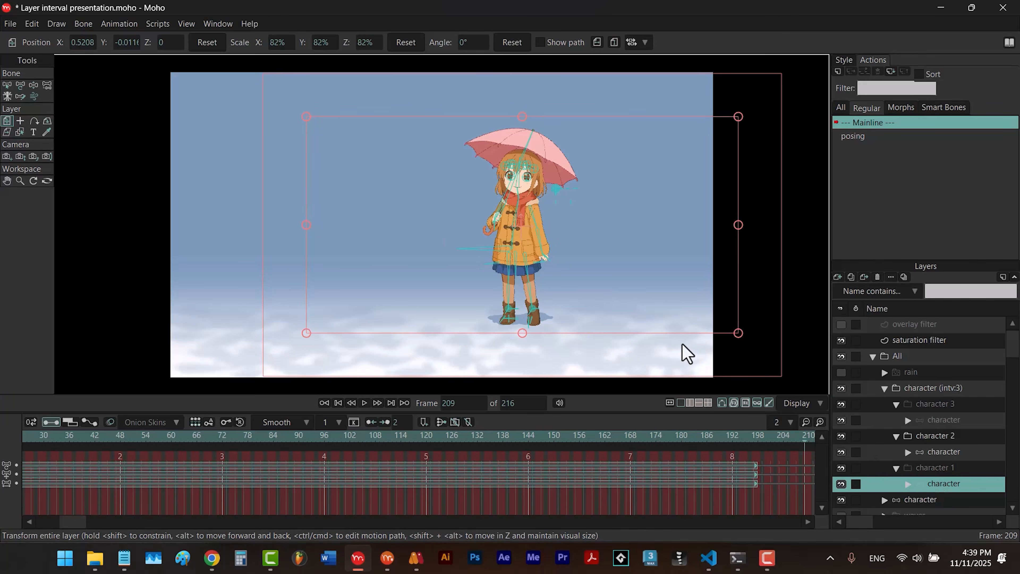
{"action": "left_click", "coordinate": [543, 247]}
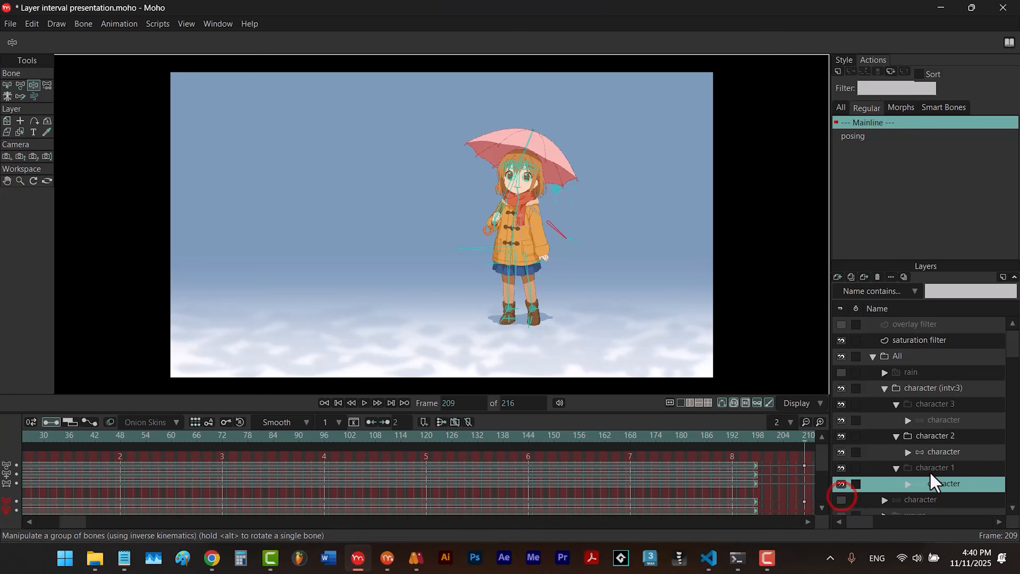
- Check the arm pose on the layers nested in character 2 and character 3, scrubbing the timeline back to frame 198
{"action": "left_click", "coordinate": [945, 451]}
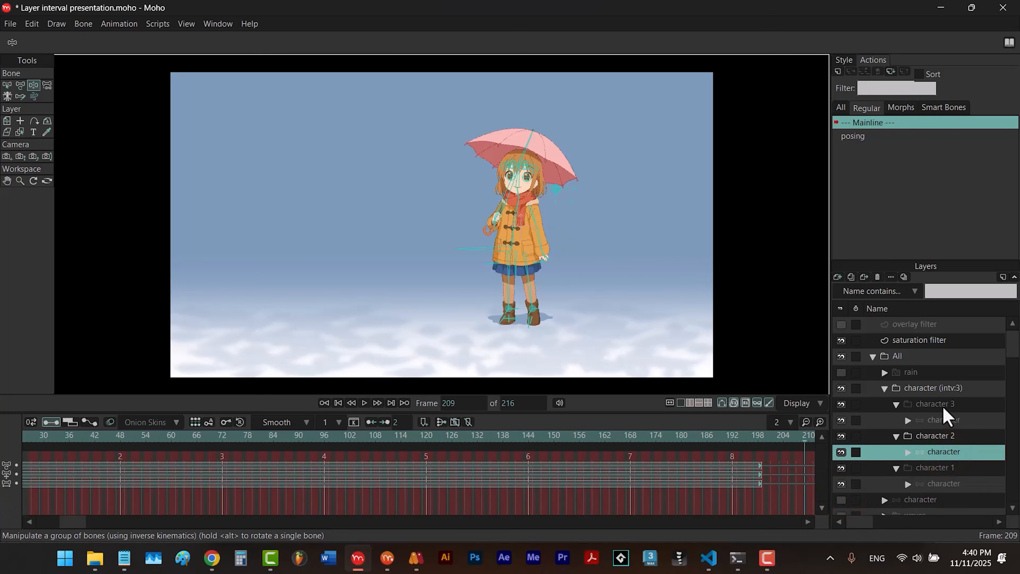
{"action": "left_click", "coordinate": [944, 420]}
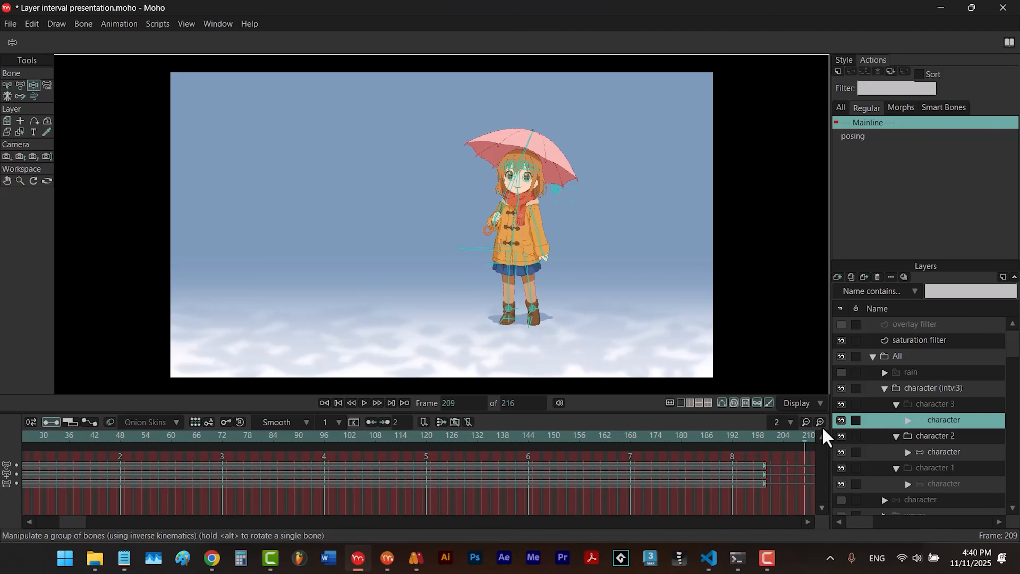
{"action": "left_click", "coordinate": [806, 439]}
{"action": "left_click_drag", "start_coordinate": [808, 446], "coordinate": [741, 454]}
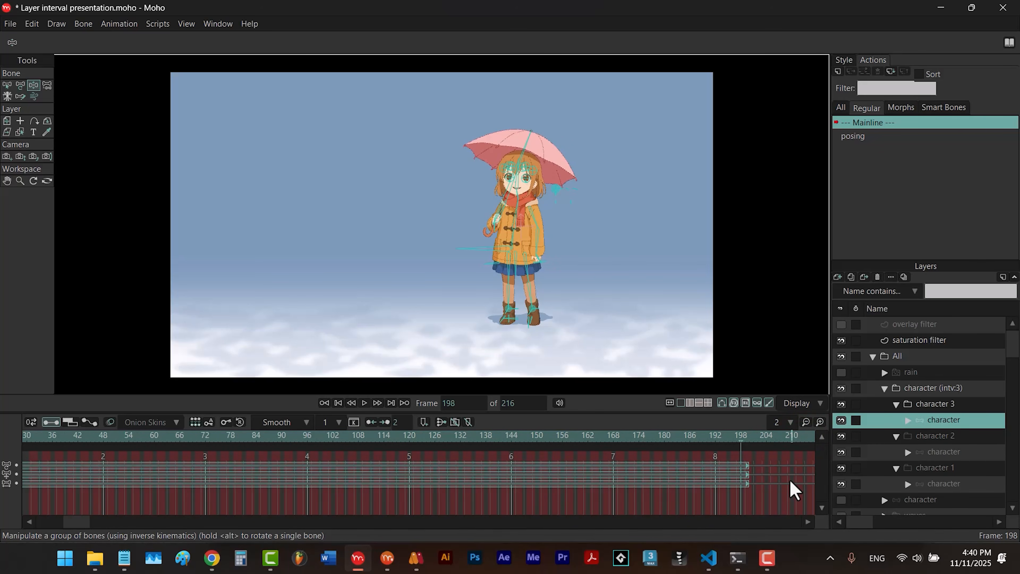
- Undo the arm pose on character 1's nested layer and the Layer Interval applied to the character layer
{"action": "key", "text": "Down"}
{"action": "key", "text": "Down"}
{"action": "key", "text": "Down"}
{"action": "key", "text": "Down"}
{"action": "key", "text": "ctrl+z"}
{"action": "key", "text": "ctrl+z"}
{"action": "key", "text": "ctrl+z"}
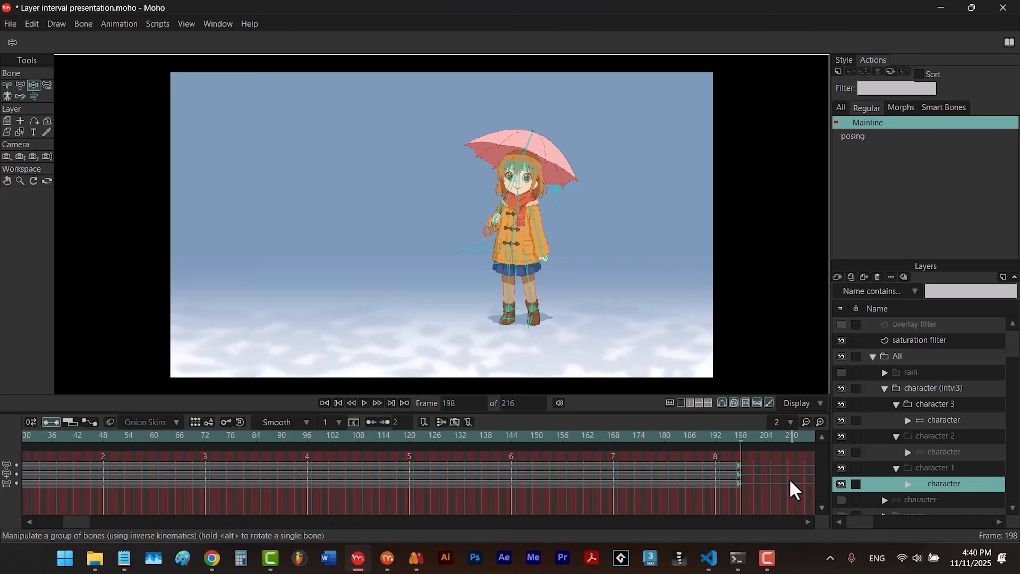
- Try Layer Interval at interval 3 on the character layer, referencing original layers and hiding them when done, and undo it
{"action": "left_click", "coordinate": [160, 24]}
{"action": "mouse_move", "coordinate": [225, 52]}
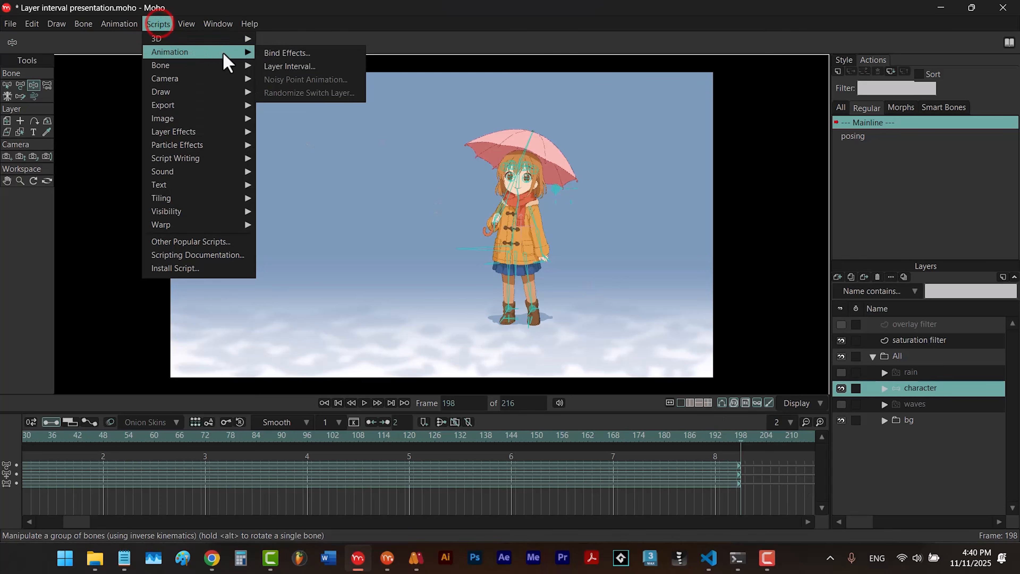
{"action": "left_click", "coordinate": [277, 66]}
{"action": "left_click", "coordinate": [430, 255]}
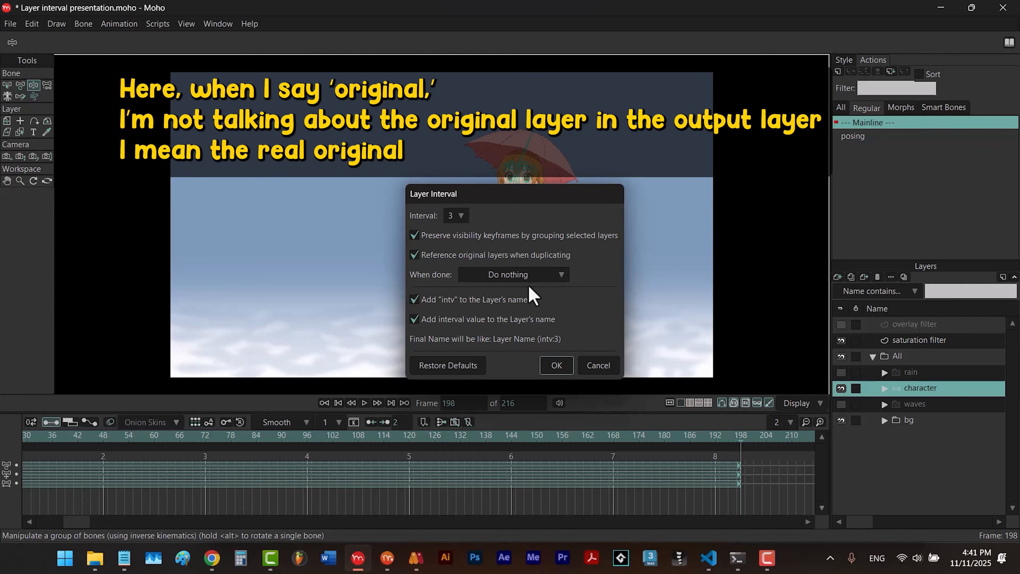
{"action": "left_click", "coordinate": [506, 276]}
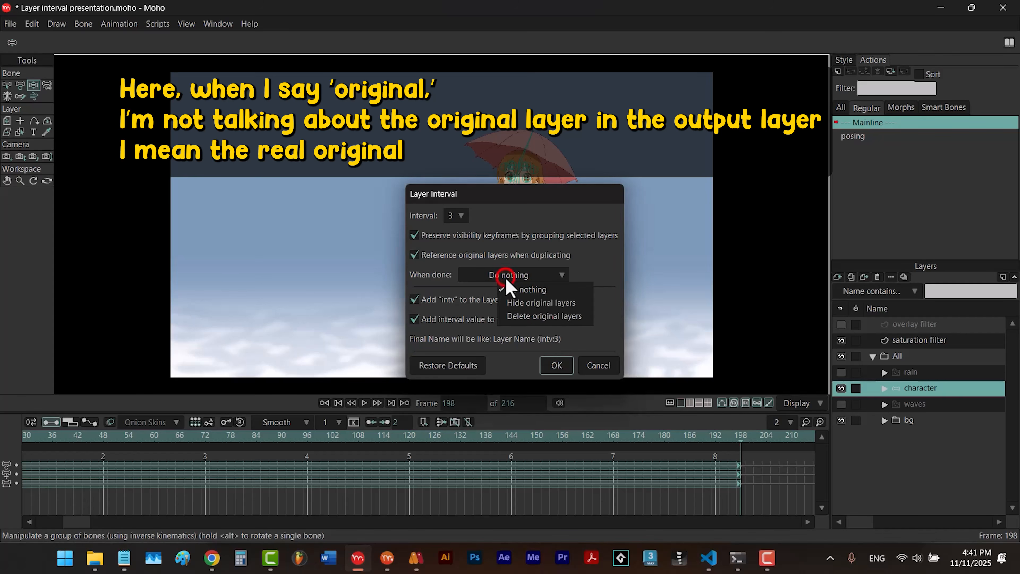
{"action": "left_click", "coordinate": [516, 304]}
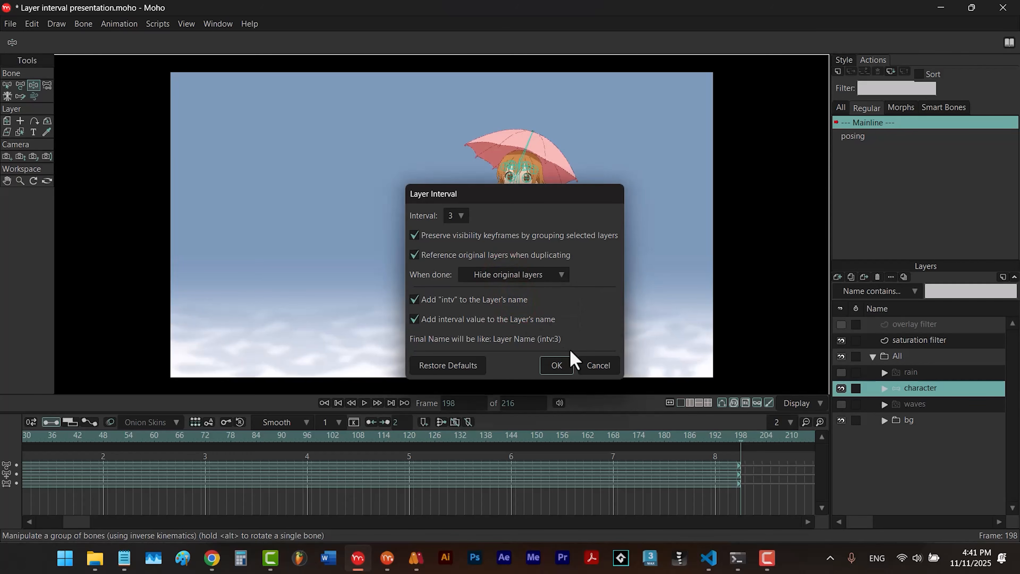
{"action": "left_click", "coordinate": [570, 364]}
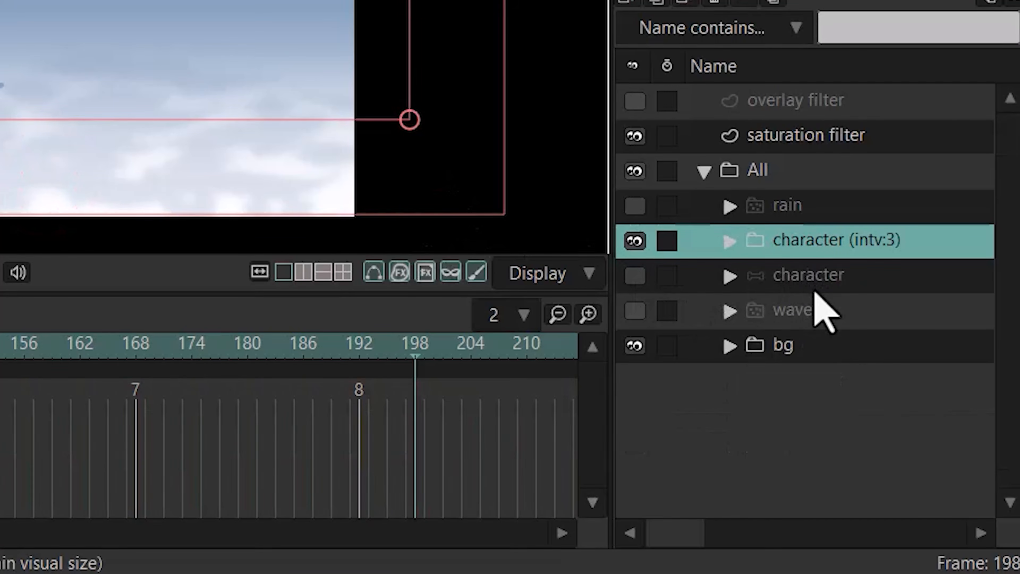
{"action": "key", "text": "ctrl+z"}
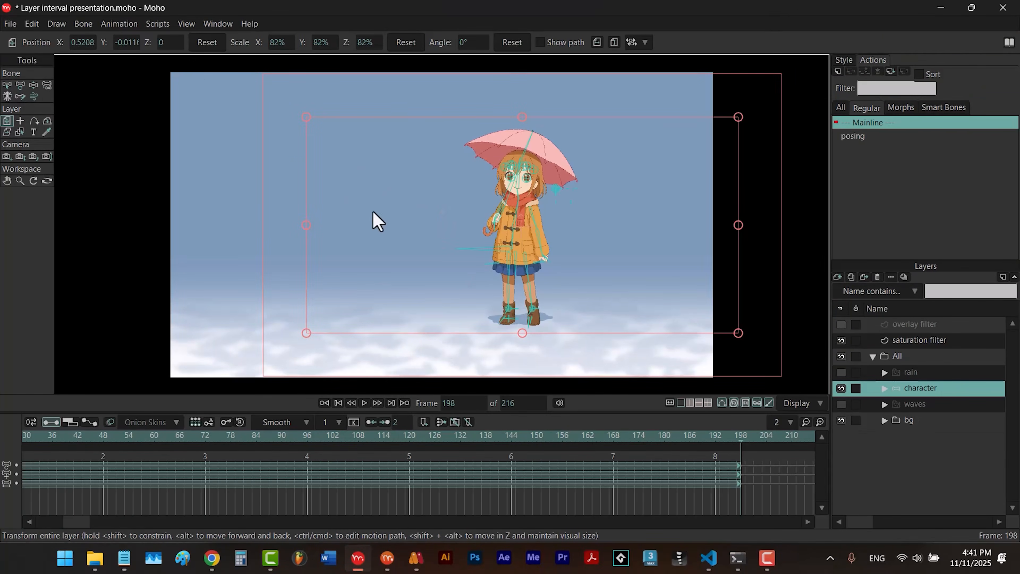
- Try Layer Interval at interval 3 on the character layer with Delete original layers when done, and undo it
{"action": "left_click", "coordinate": [158, 24]}
{"action": "mouse_move", "coordinate": [177, 58]}
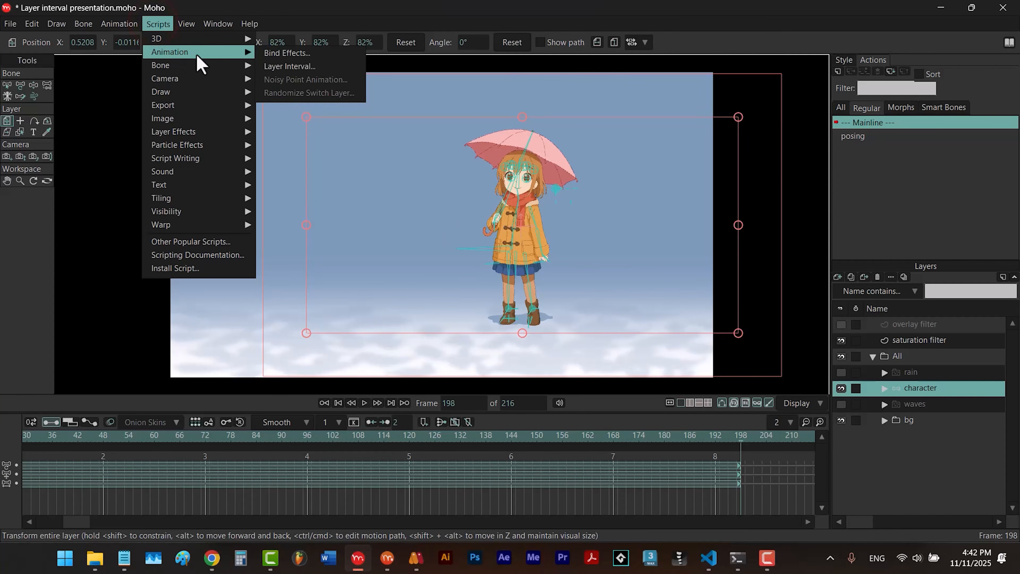
{"action": "left_click", "coordinate": [281, 67]}
{"action": "left_click", "coordinate": [541, 274]}
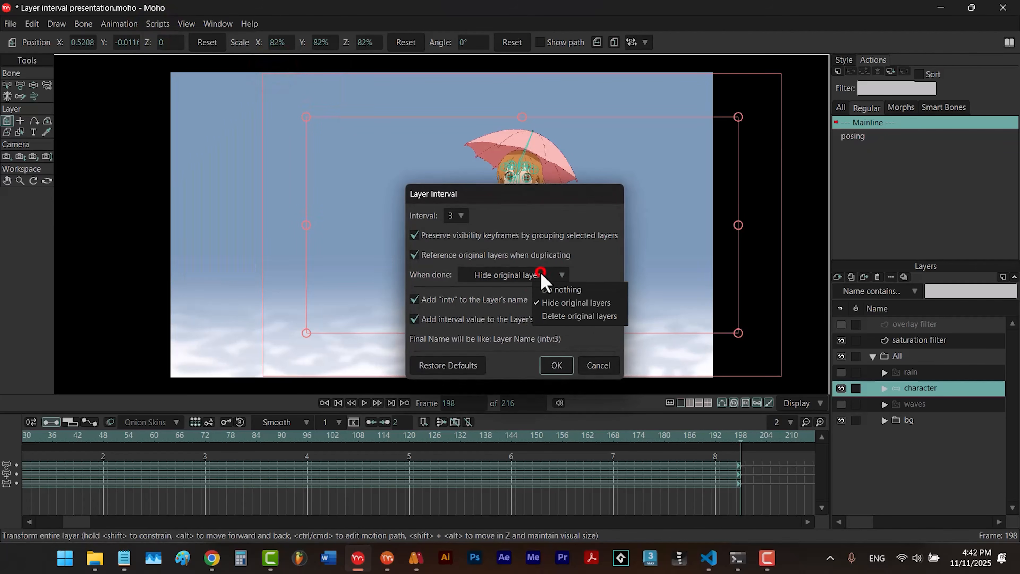
{"action": "left_click", "coordinate": [555, 316]}
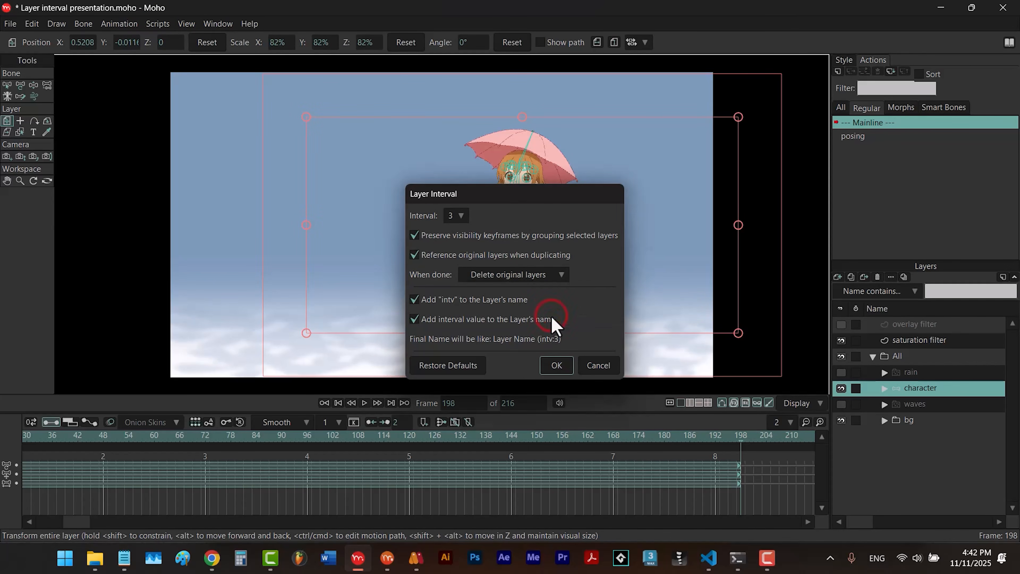
{"action": "left_click", "coordinate": [557, 364]}
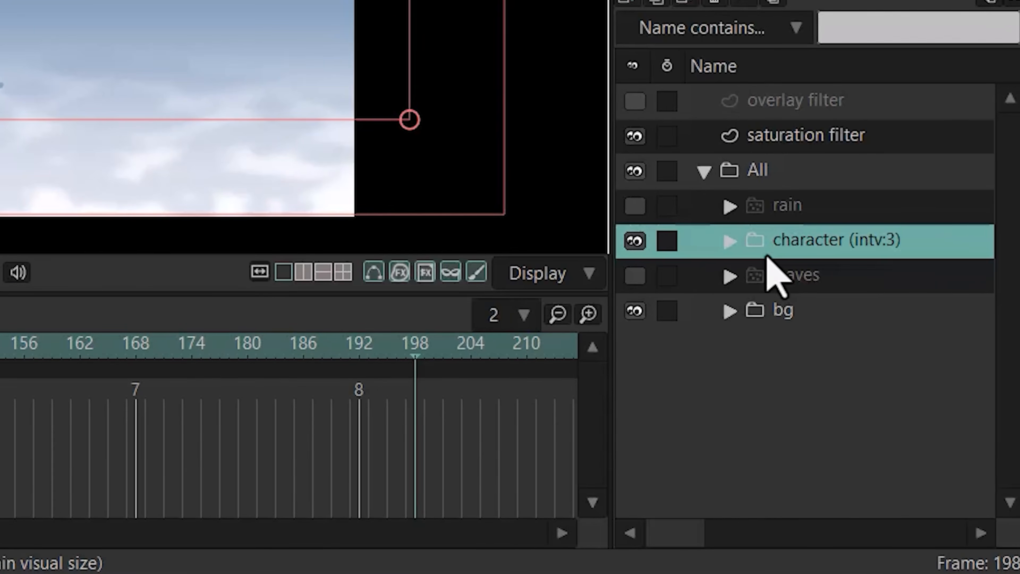
{"action": "key", "text": "ctrl+z"}
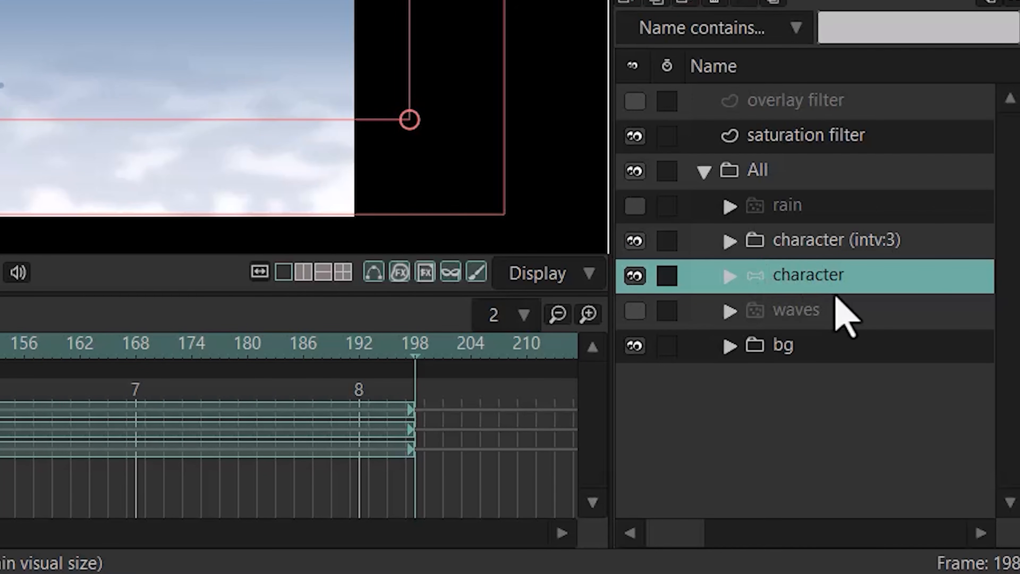
{"action": "key", "text": "ctrl+z"}
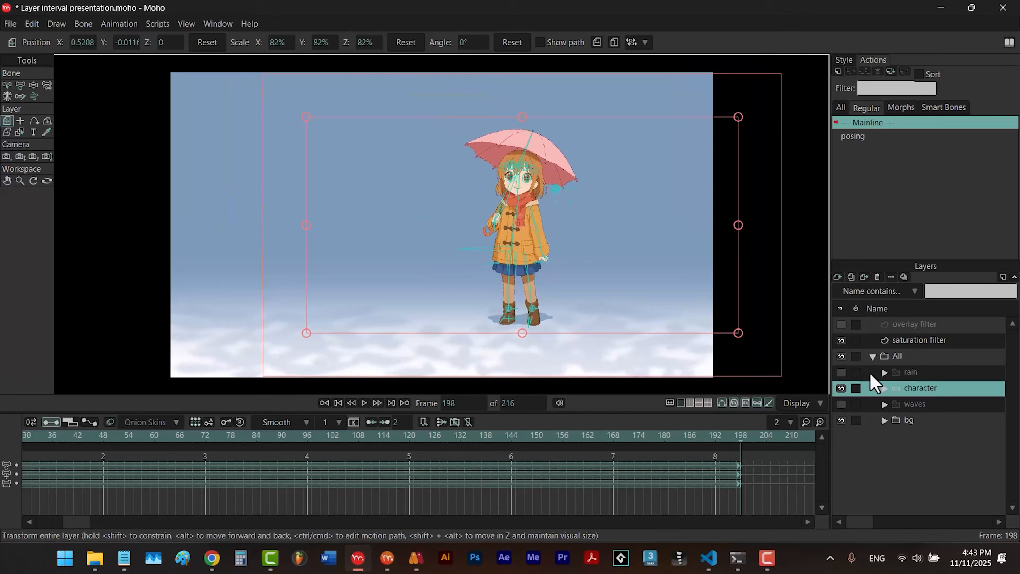
- Try Layer Interval with Do nothing when done and only the interval value added to the layer name, and undo it
{"action": "left_click", "coordinate": [158, 24]}
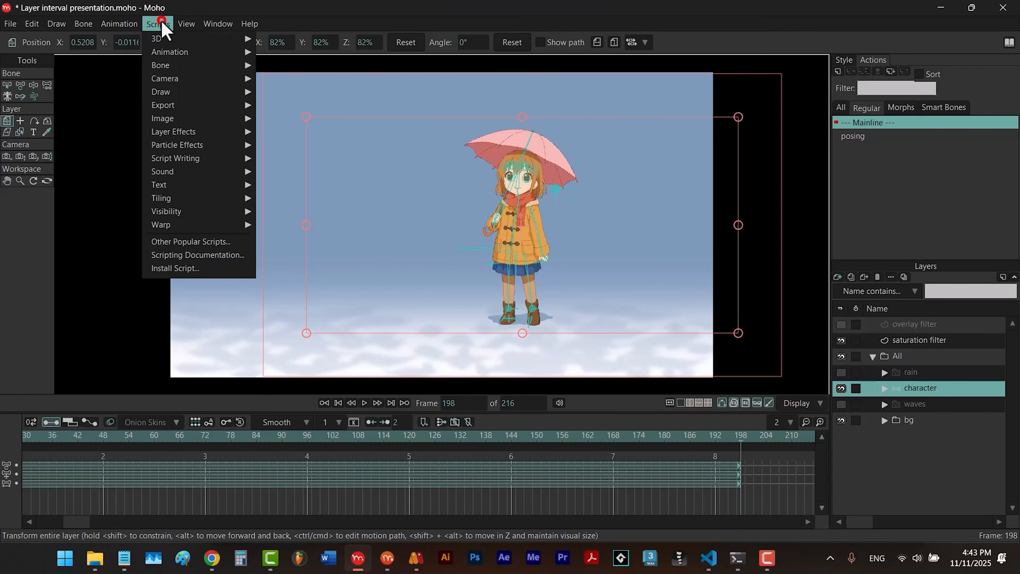
{"action": "mouse_move", "coordinate": [175, 51]}
{"action": "left_click", "coordinate": [306, 68]}
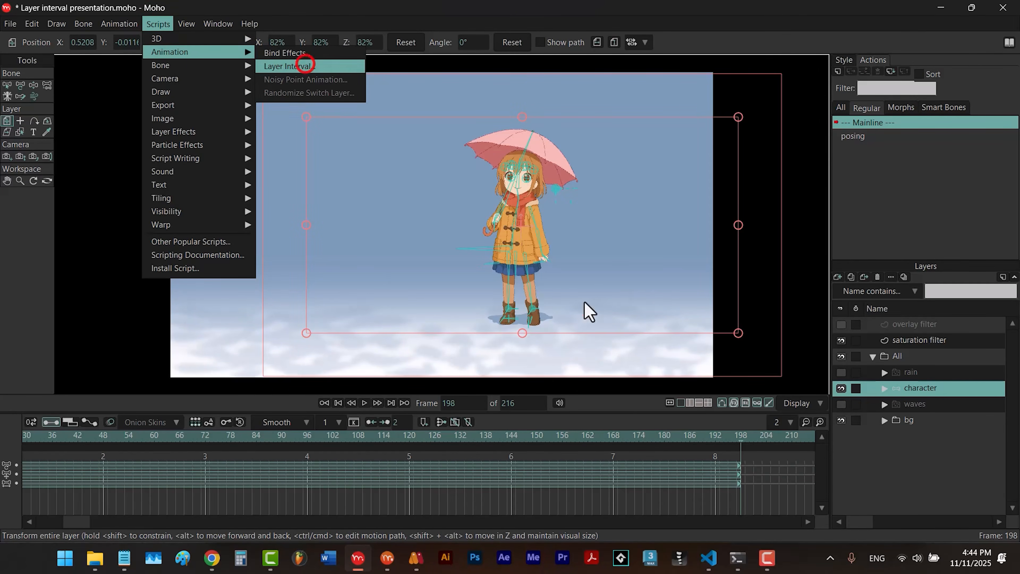
{"action": "left_click", "coordinate": [536, 280]}
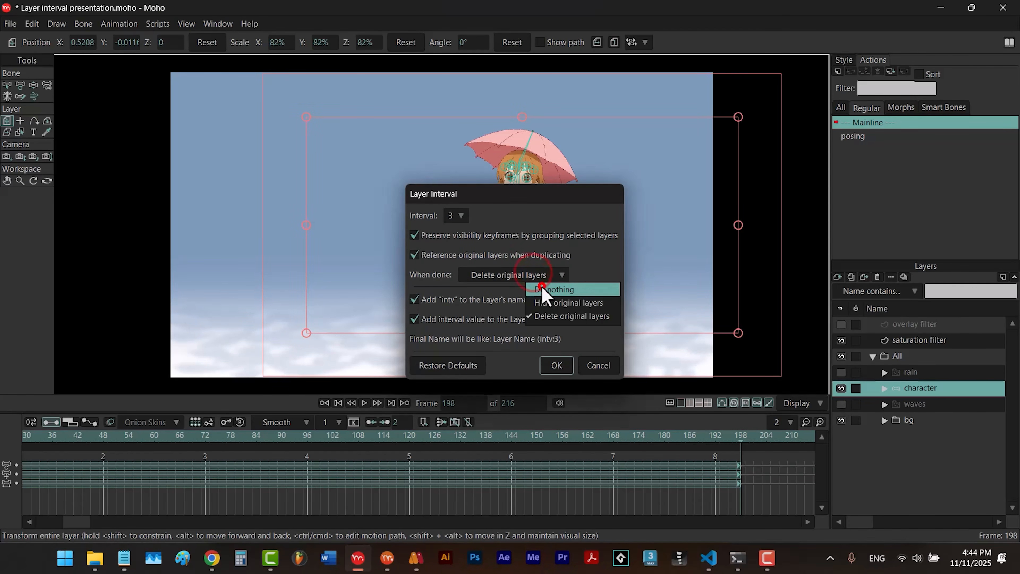
{"action": "left_click", "coordinate": [540, 289]}
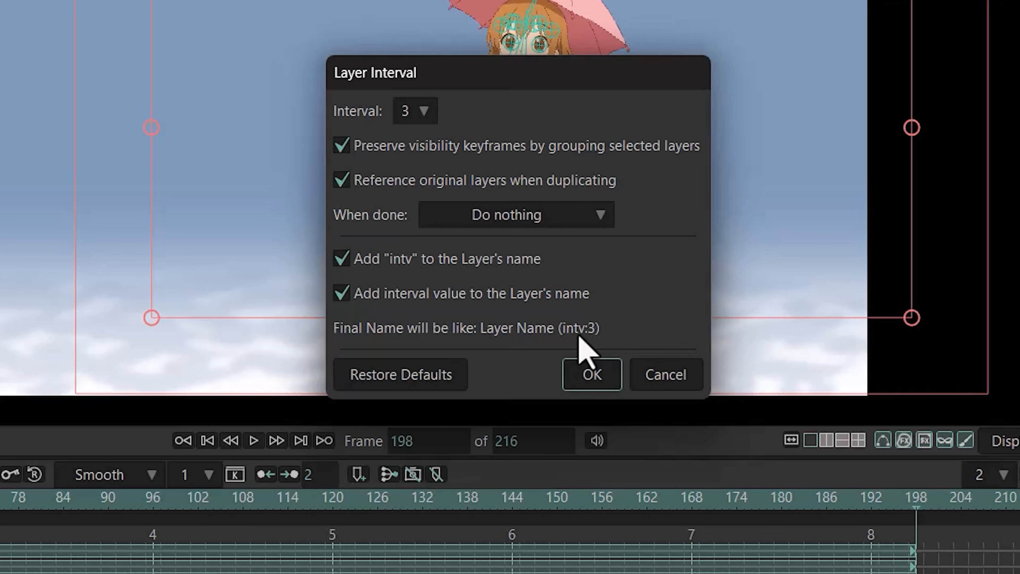
{"action": "left_click", "coordinate": [341, 258]}
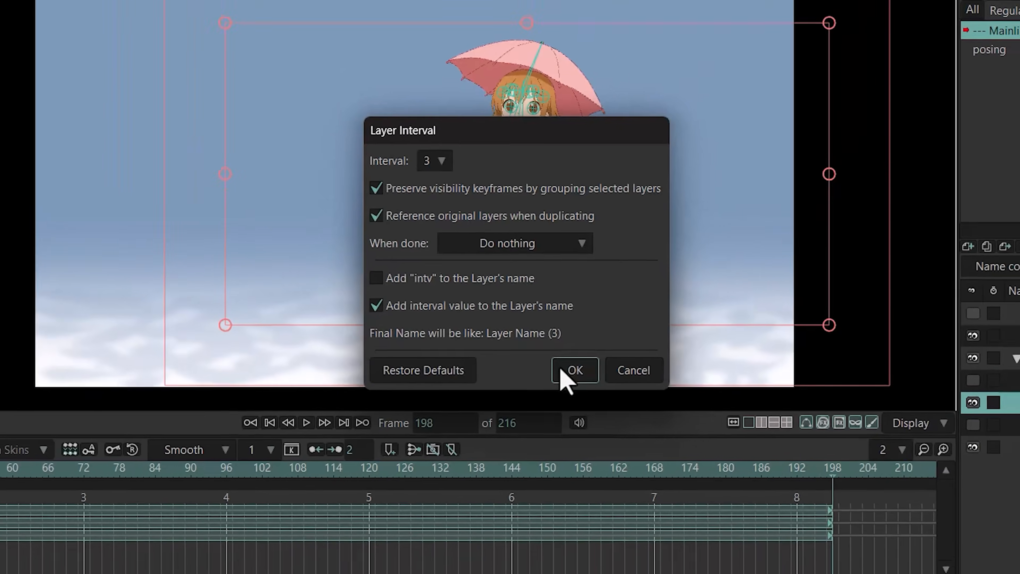
{"action": "left_click", "coordinate": [579, 367]}
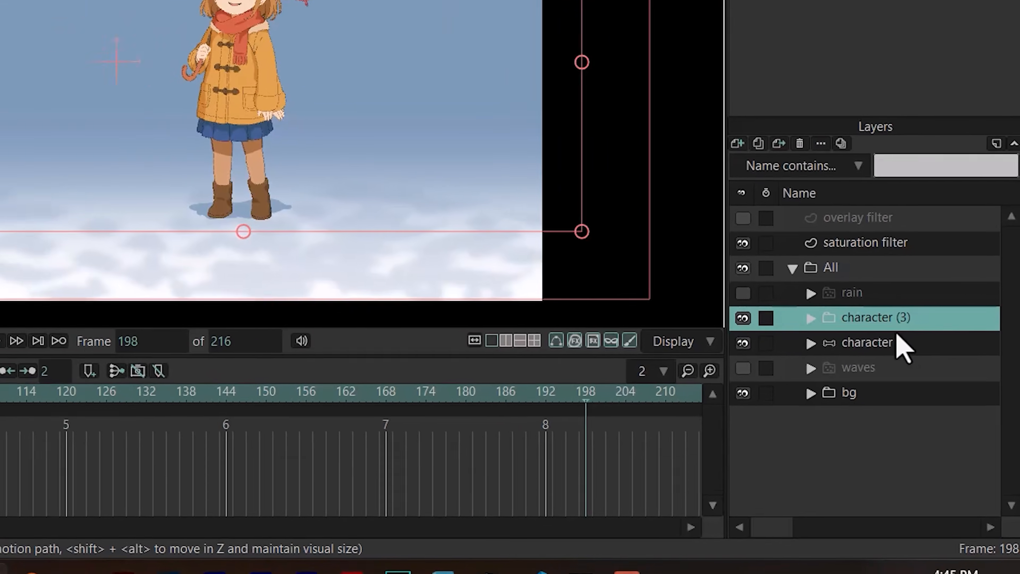
{"action": "key", "text": "ctrl+z"}
- Try Layer Interval on the character layer with neither "intv" nor the interval value added to the layer name, and undo it
{"action": "left_click", "coordinate": [159, 25]}
{"action": "mouse_move", "coordinate": [173, 52]}
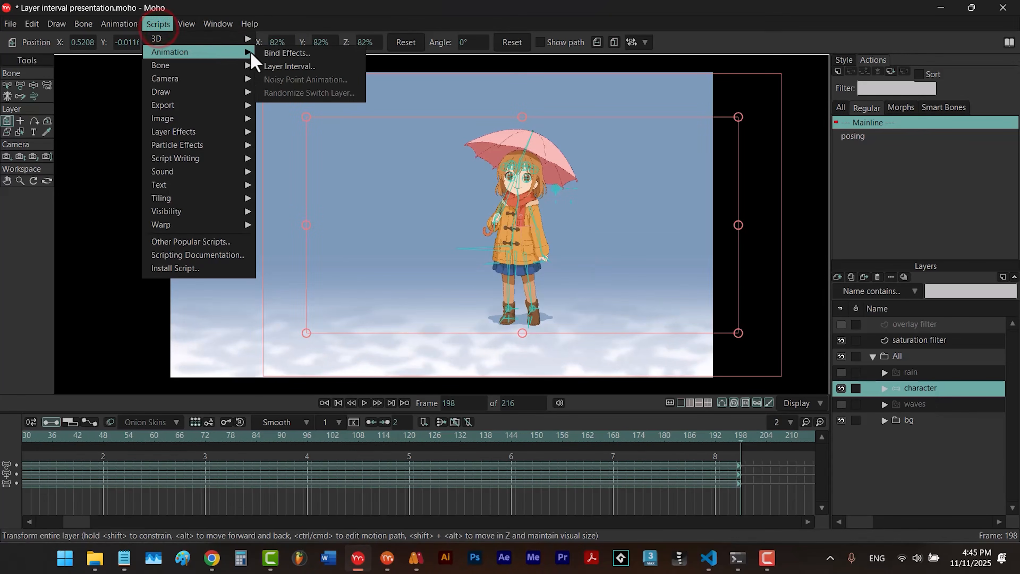
{"action": "left_click", "coordinate": [299, 88]}
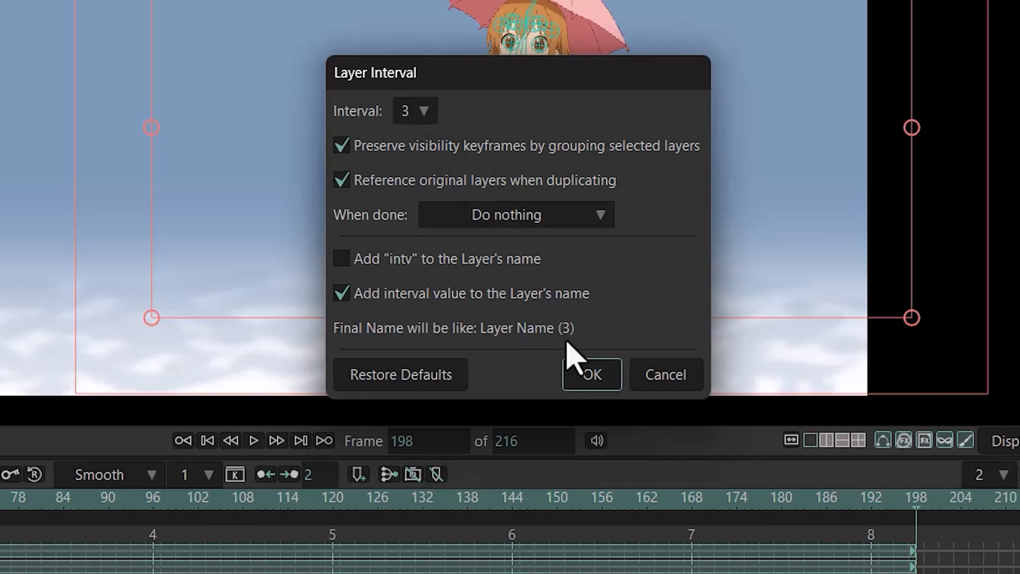
{"action": "left_click", "coordinate": [344, 293]}
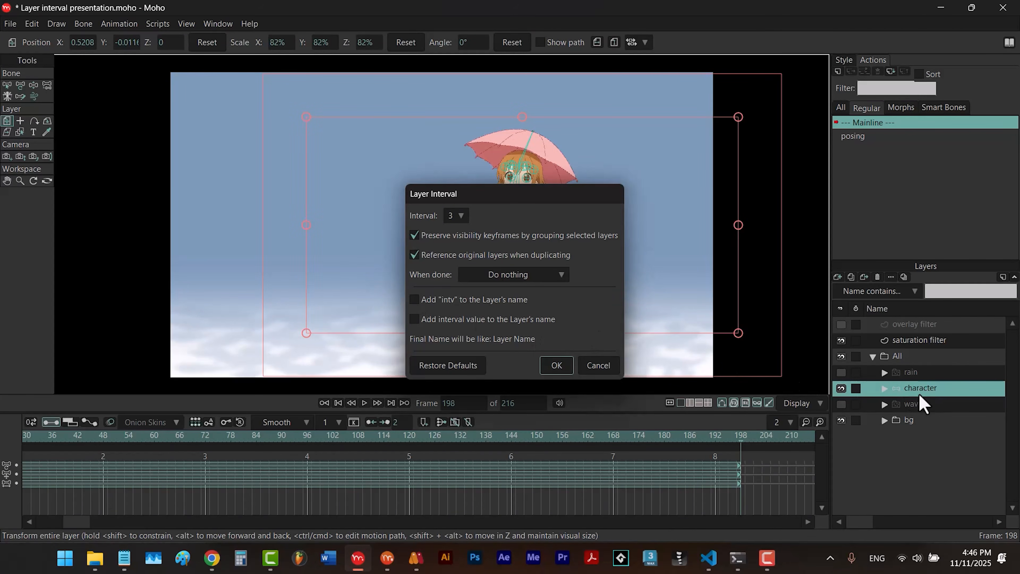
{"action": "left_click", "coordinate": [563, 366]}
{"action": "key", "text": "ctrl+z"}
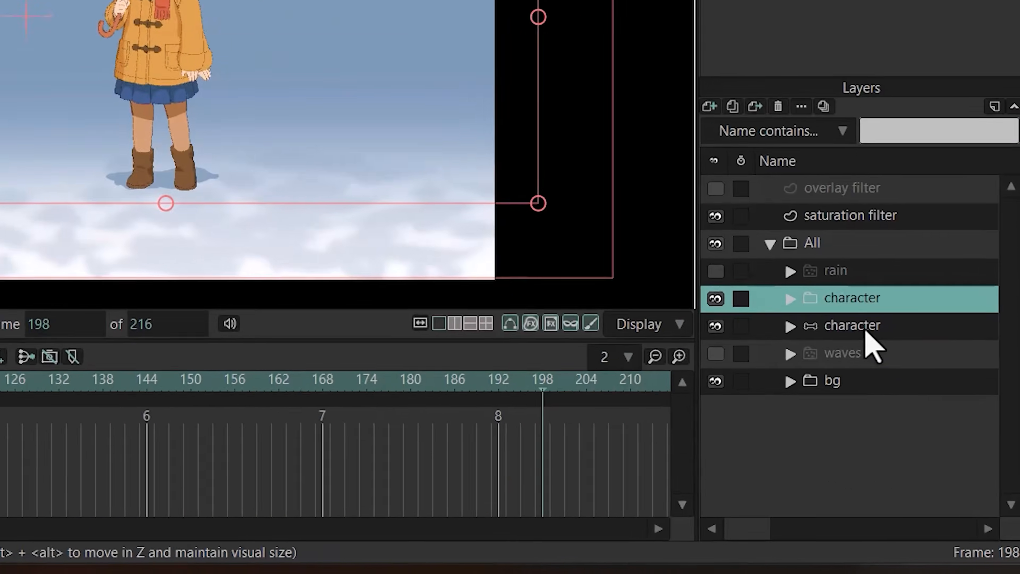
{"action": "left_click", "coordinate": [924, 403]}
{"action": "left_click", "coordinate": [815, 240]}
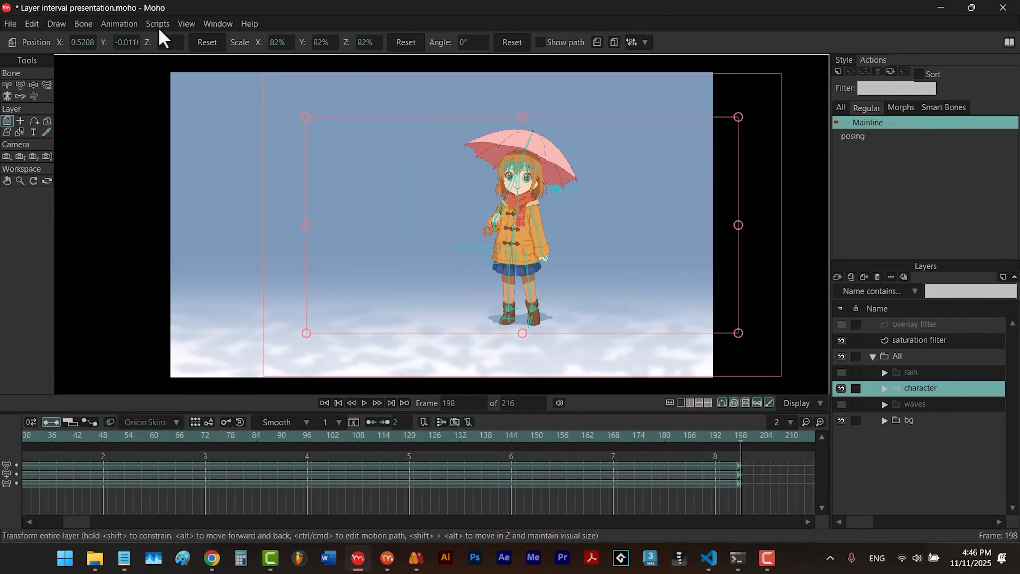
- Restore the Layer Interval script's default settings and reopen the dialog to check them without applying the script
{"action": "left_click", "coordinate": [158, 24]}
{"action": "mouse_move", "coordinate": [185, 53]}
{"action": "left_click", "coordinate": [266, 66]}
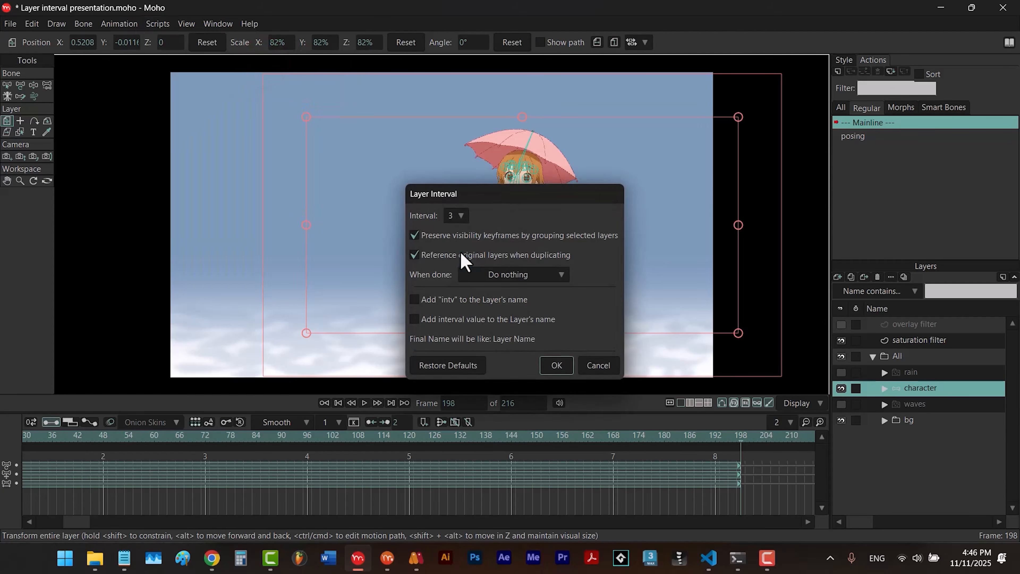
{"action": "left_click", "coordinate": [482, 373]}
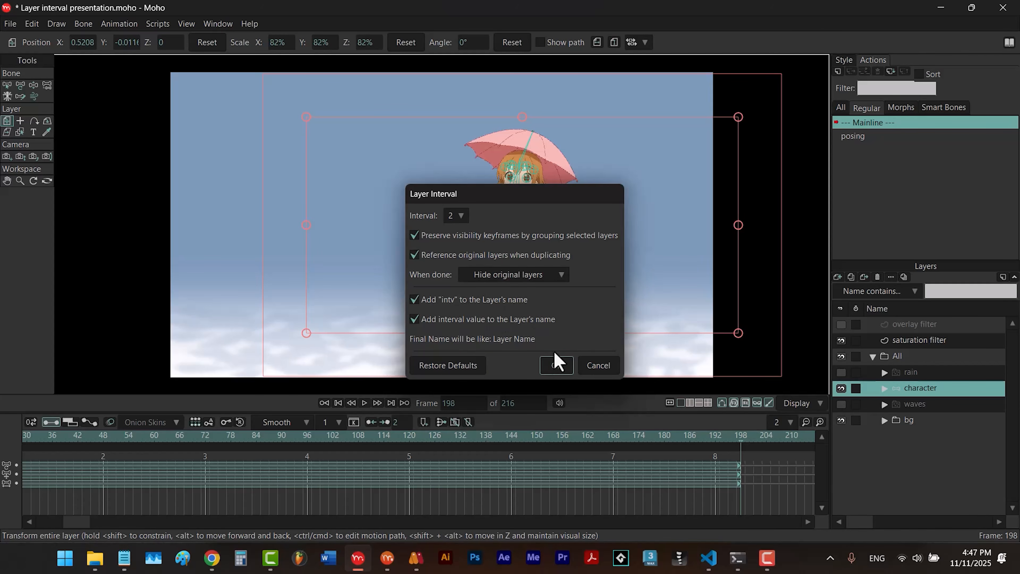
{"action": "left_click", "coordinate": [602, 365]}
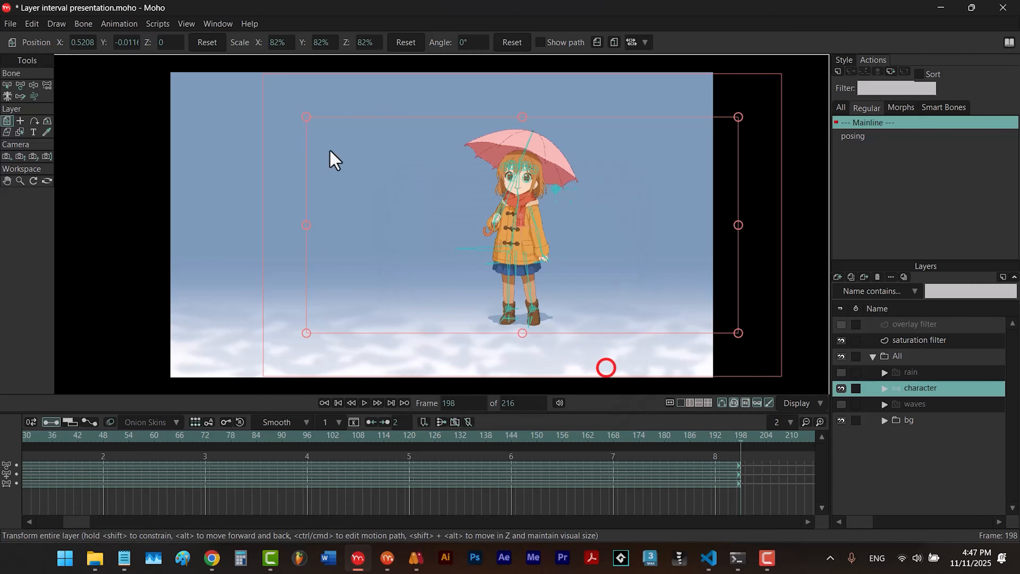
{"action": "left_click", "coordinate": [158, 24]}
{"action": "mouse_move", "coordinate": [238, 53]}
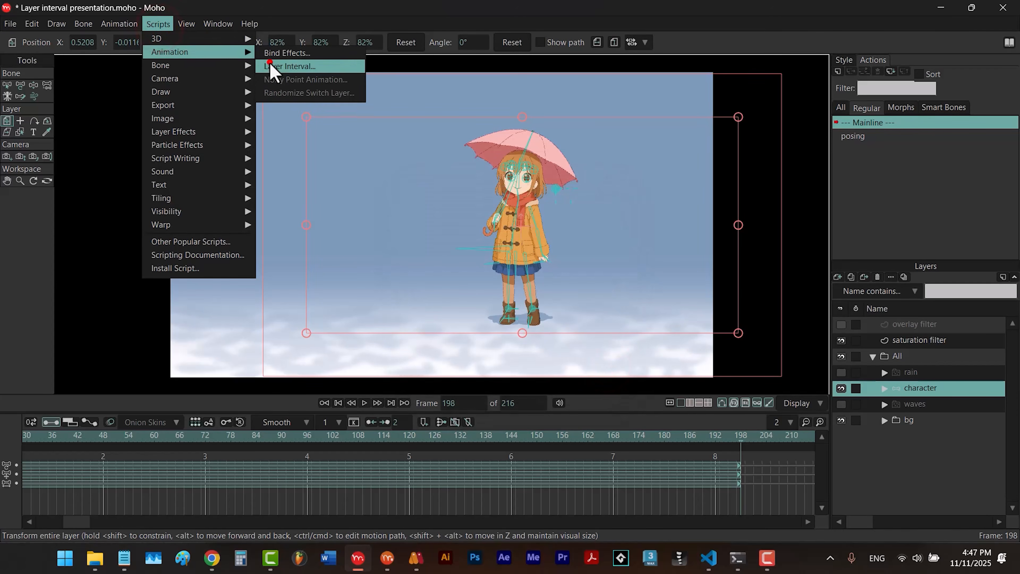
{"action": "left_click", "coordinate": [277, 67]}
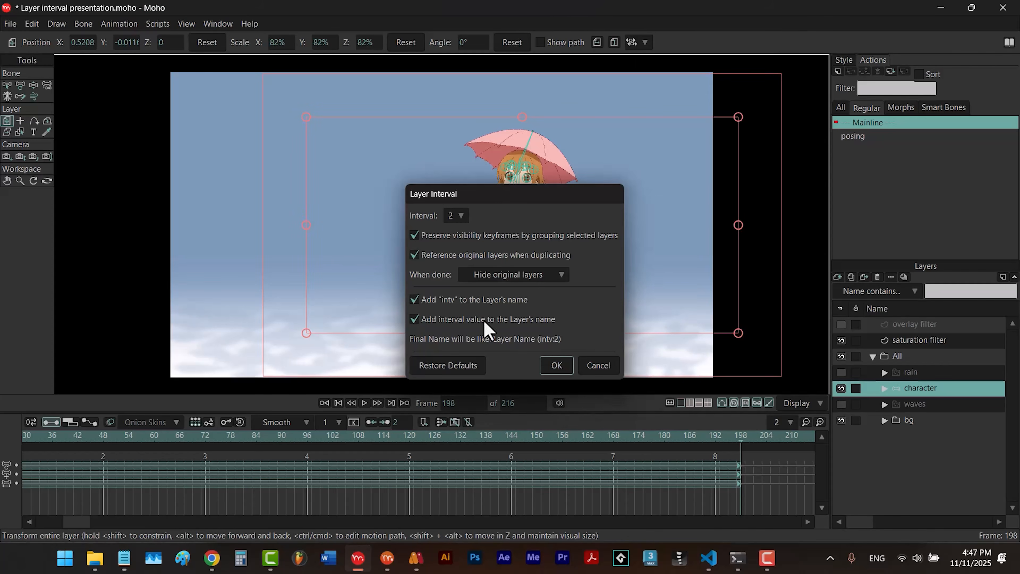
{"action": "left_click", "coordinate": [590, 369]}
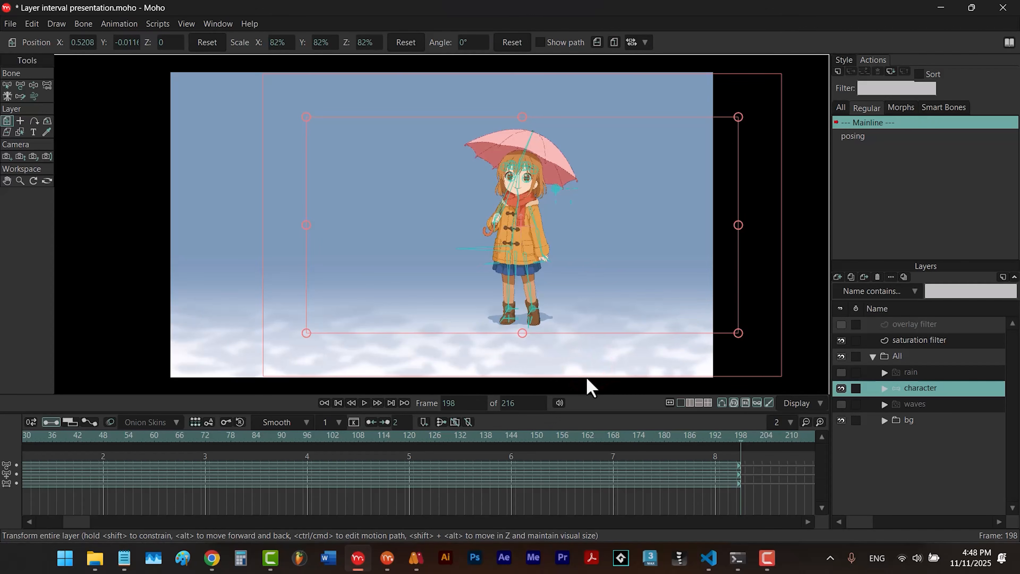
- At frame 0, duplicate the character layer and move the copy left of the original to about X -0.70, Y 0.016
{"action": "left_click", "coordinate": [338, 403]}
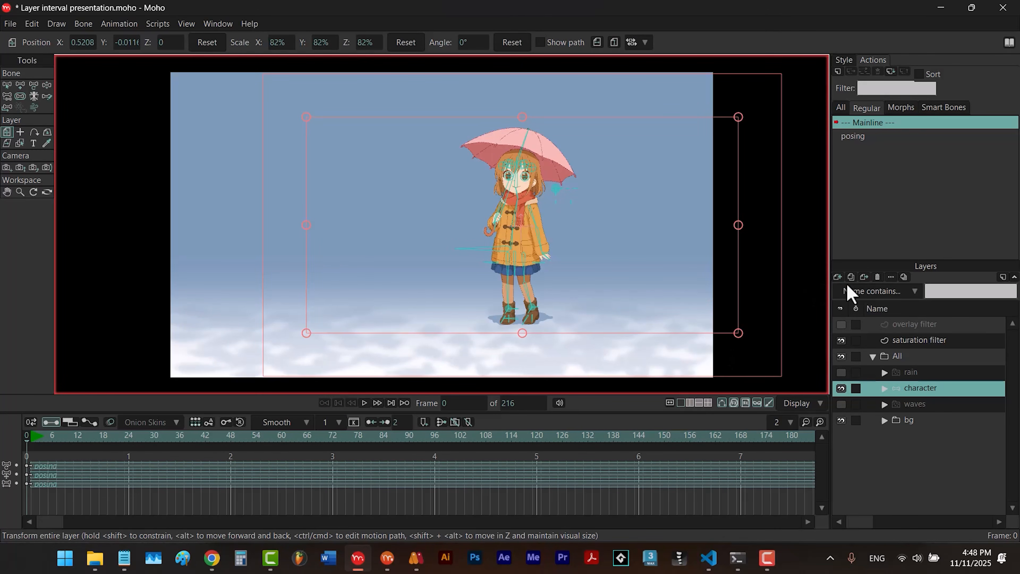
{"action": "left_click", "coordinate": [852, 278]}
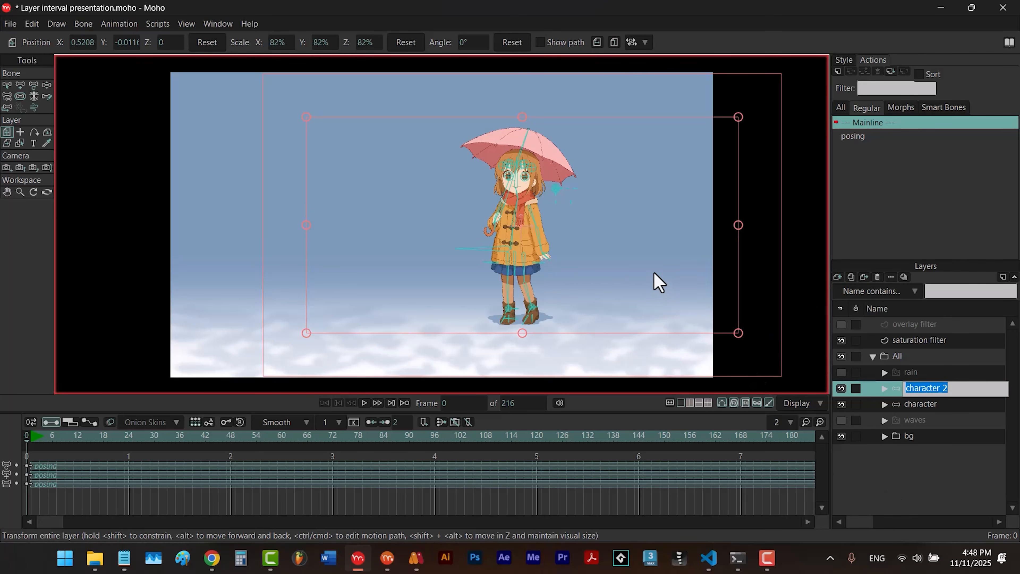
{"action": "left_click_drag", "start_coordinate": [652, 278], "coordinate": [465, 278]}
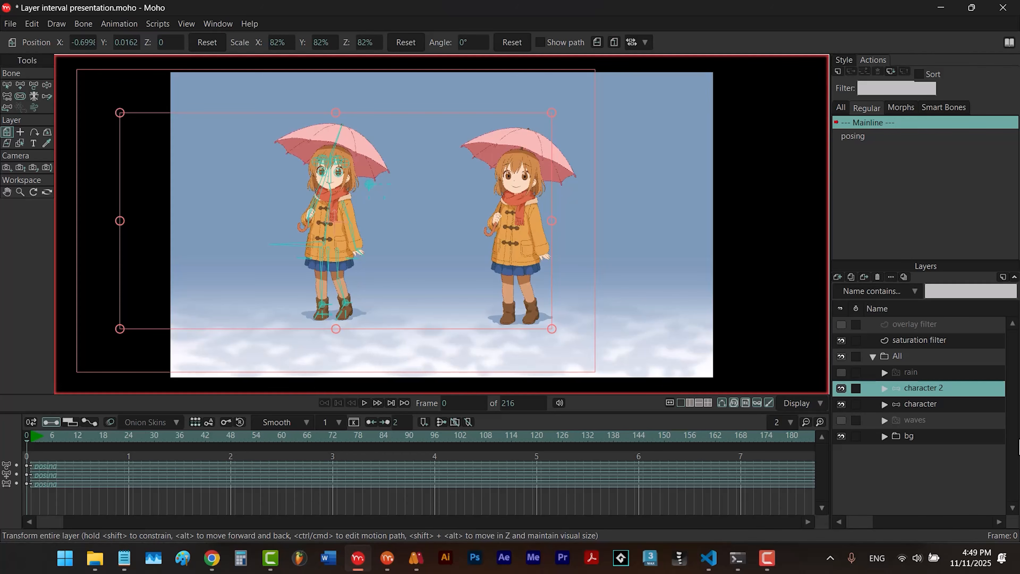
- Try Layer Interval with the default interval of 2 on the character and character 2 layers together, and undo it
{"action": "left_click", "coordinate": [924, 404], "text": "ctrl"}
{"action": "left_click", "coordinate": [158, 24]}
{"action": "mouse_move", "coordinate": [182, 51]}
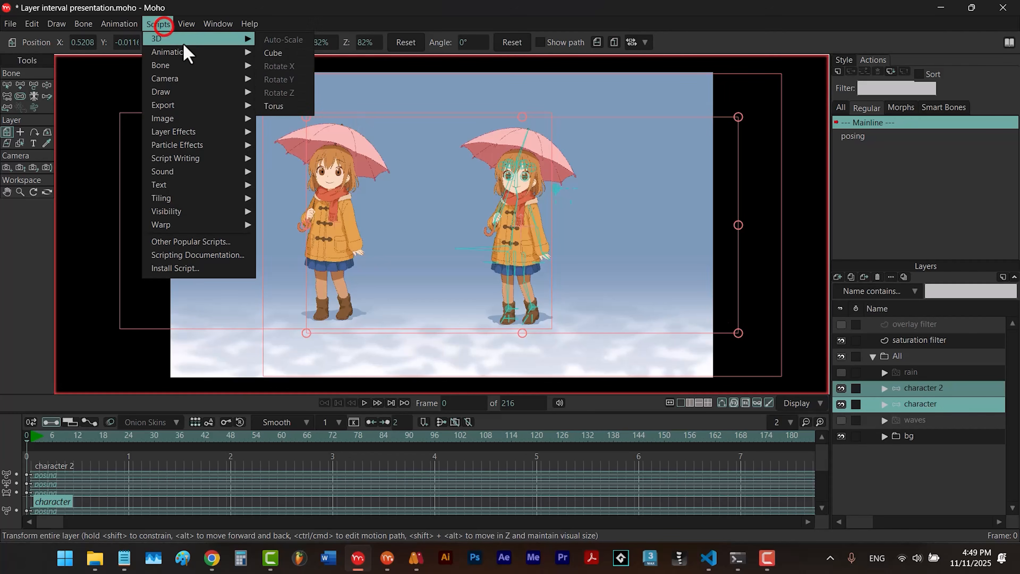
{"action": "left_click", "coordinate": [273, 66]}
{"action": "left_click", "coordinate": [569, 364]}
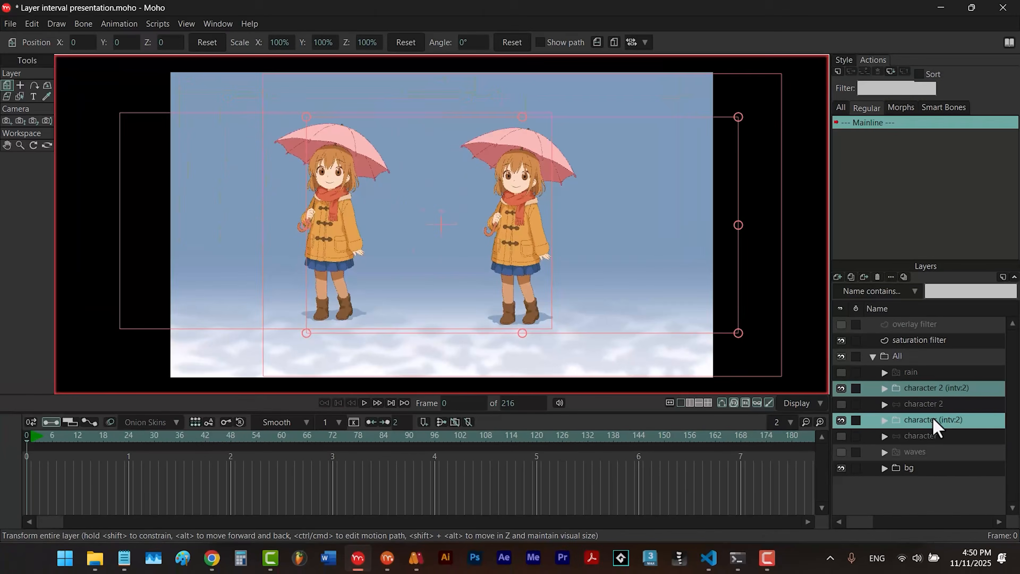
{"action": "key", "text": "ctrl+z"}
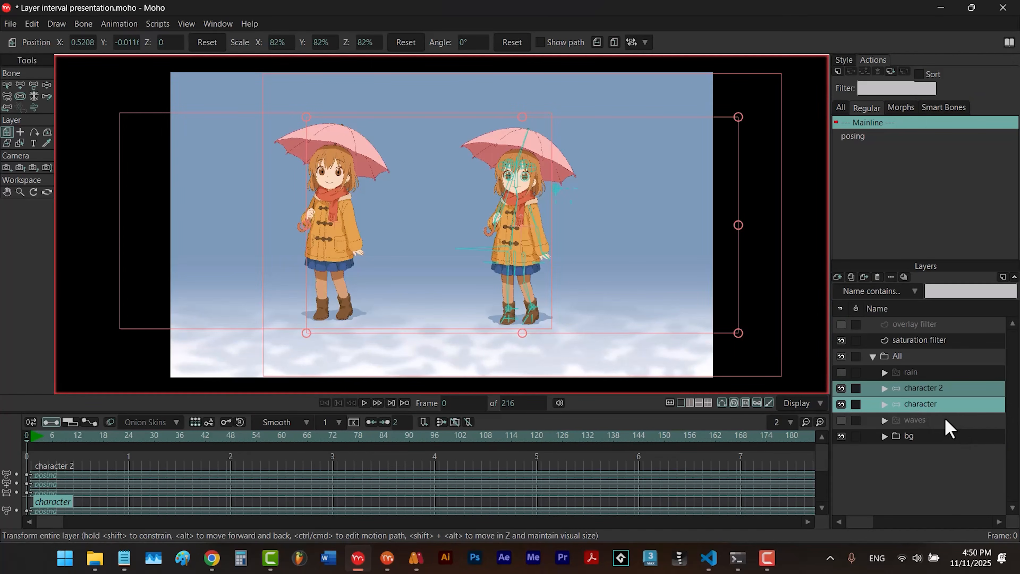
- Group the character and character 2 layers together and apply Layer Interval to the group with an interval of 2
{"action": "right_click", "coordinate": [921, 405]}
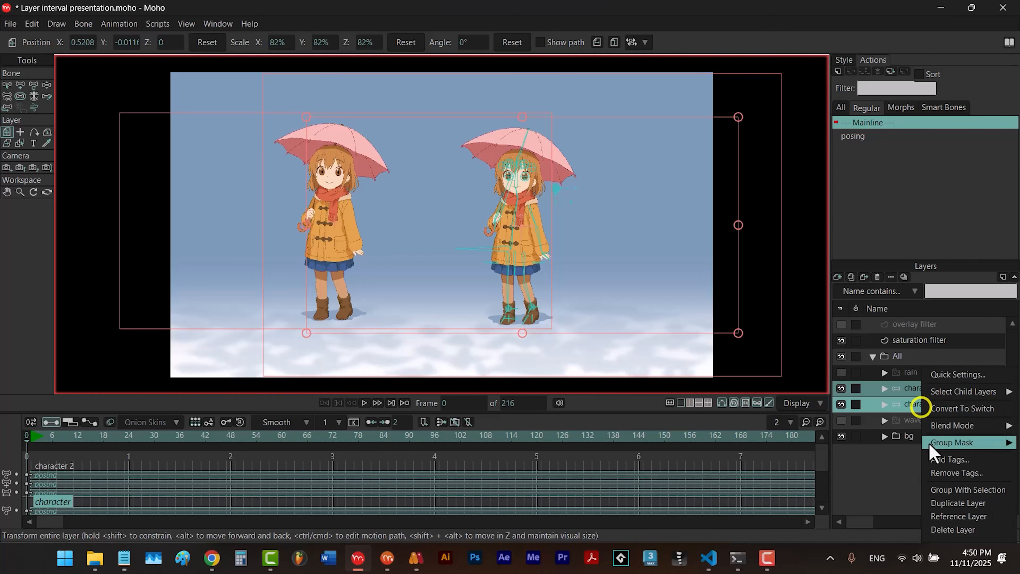
{"action": "left_click", "coordinate": [941, 490]}
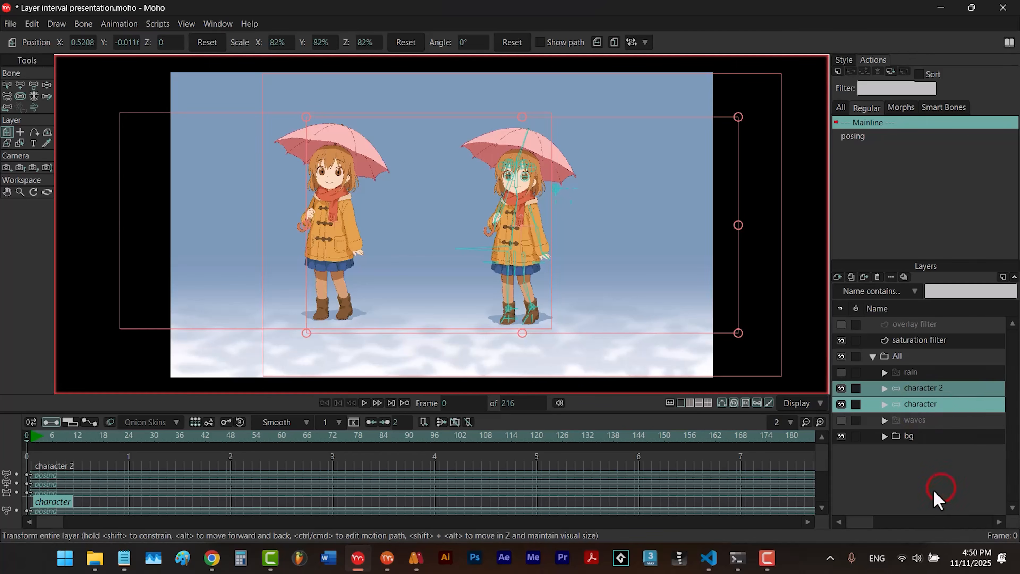
{"action": "left_click", "coordinate": [163, 24]}
{"action": "mouse_move", "coordinate": [179, 52]}
{"action": "left_click", "coordinate": [279, 62]}
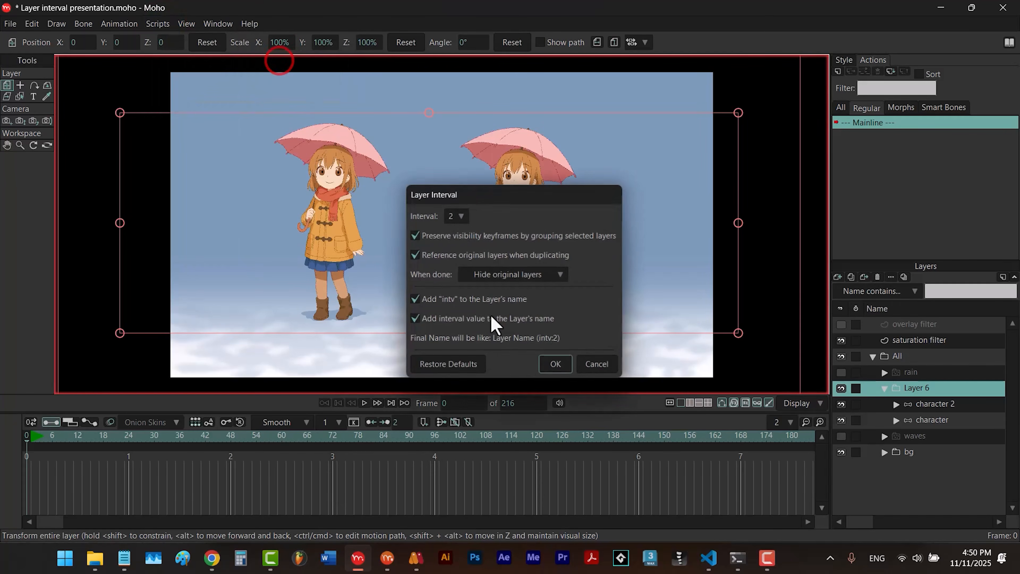
{"action": "left_click", "coordinate": [554, 364]}
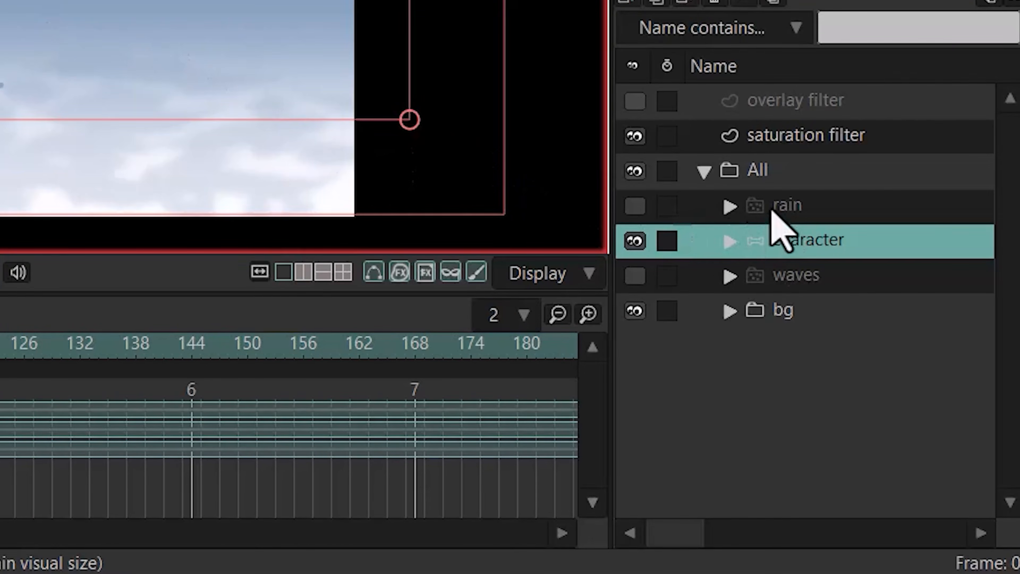
- Make the rain layer visible and play the animation briefly to preview the rain with the character
{"action": "left_click", "coordinate": [635, 205]}
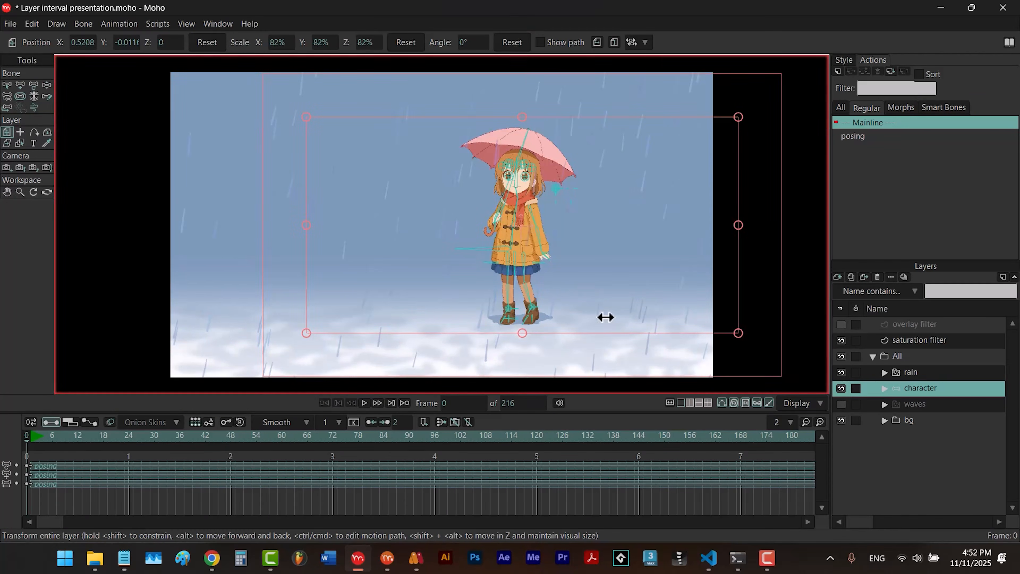
{"action": "key", "text": "space"}
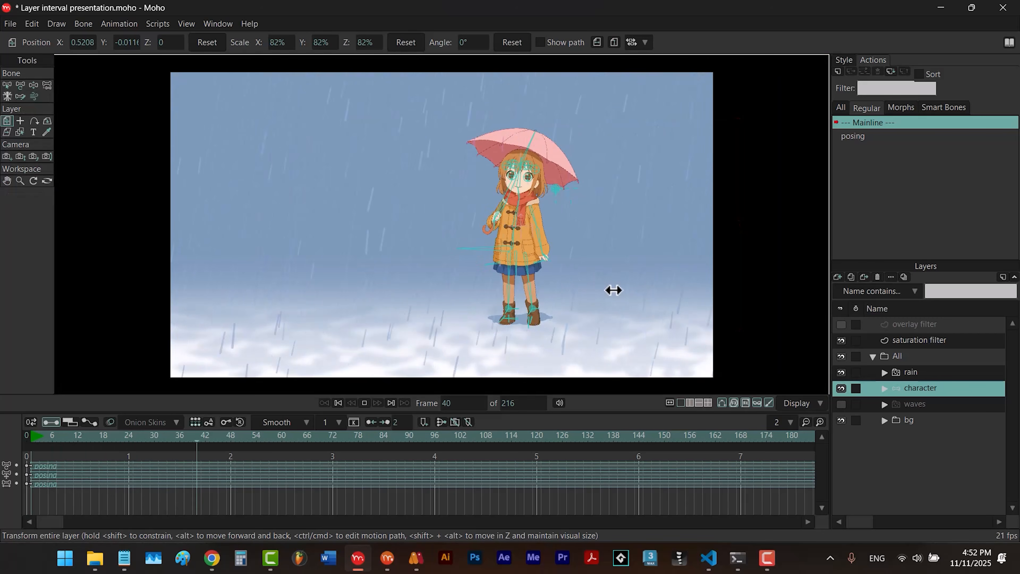
{"action": "key", "text": "space"}
- Apply Layer Interval to the rain layer with an interval of 3, keeping the other default options
{"action": "left_click", "coordinate": [899, 374]}
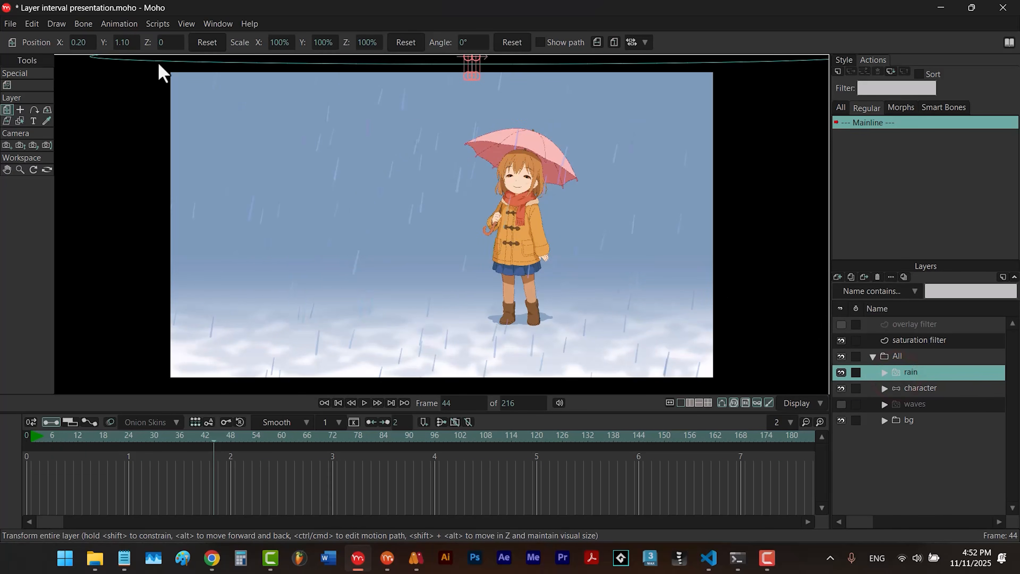
{"action": "left_click", "coordinate": [158, 23]}
{"action": "mouse_move", "coordinate": [173, 51]}
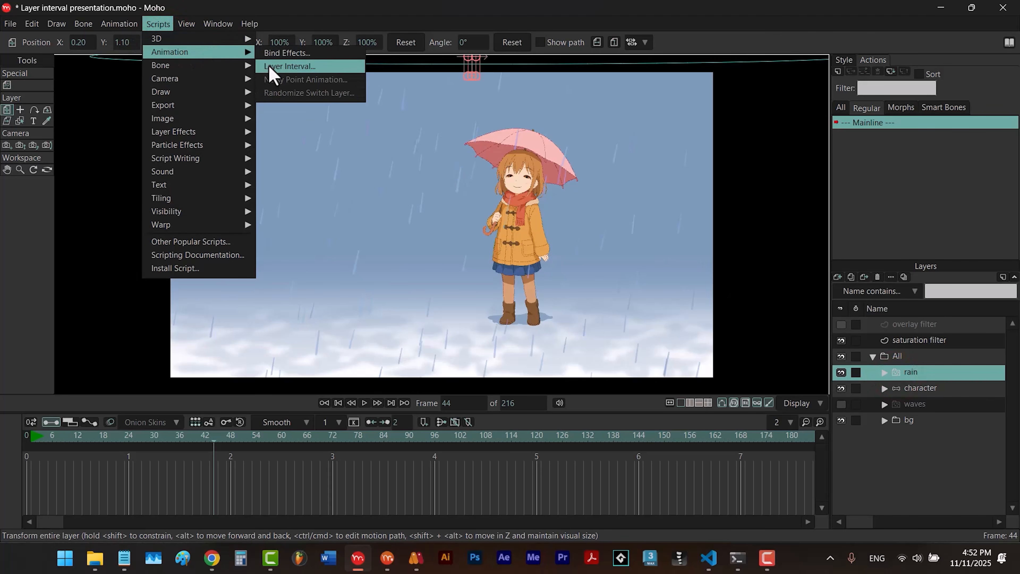
{"action": "left_click", "coordinate": [269, 66]}
{"action": "left_click", "coordinate": [458, 216]}
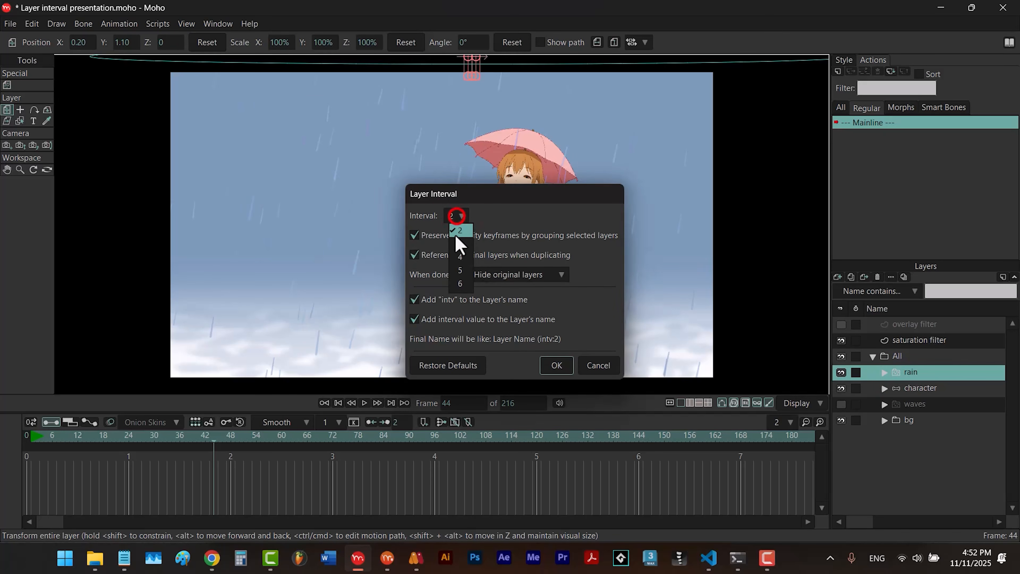
{"action": "left_click", "coordinate": [455, 239]}
{"action": "left_click", "coordinate": [556, 365]}
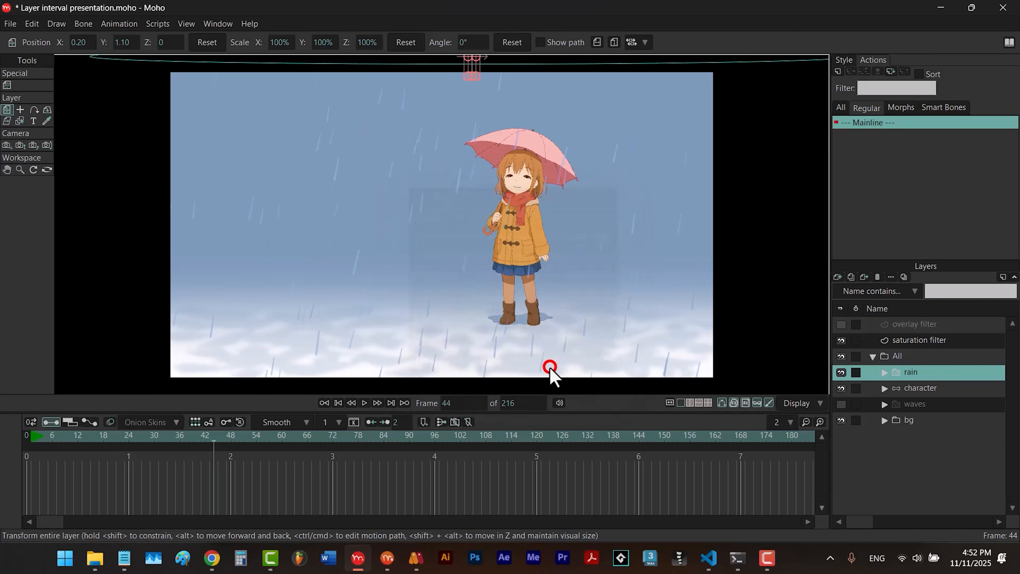
- Play the animation with the stepped rain layer, stop it, and go back frame by frame to frame 91
{"action": "key", "text": "space"}
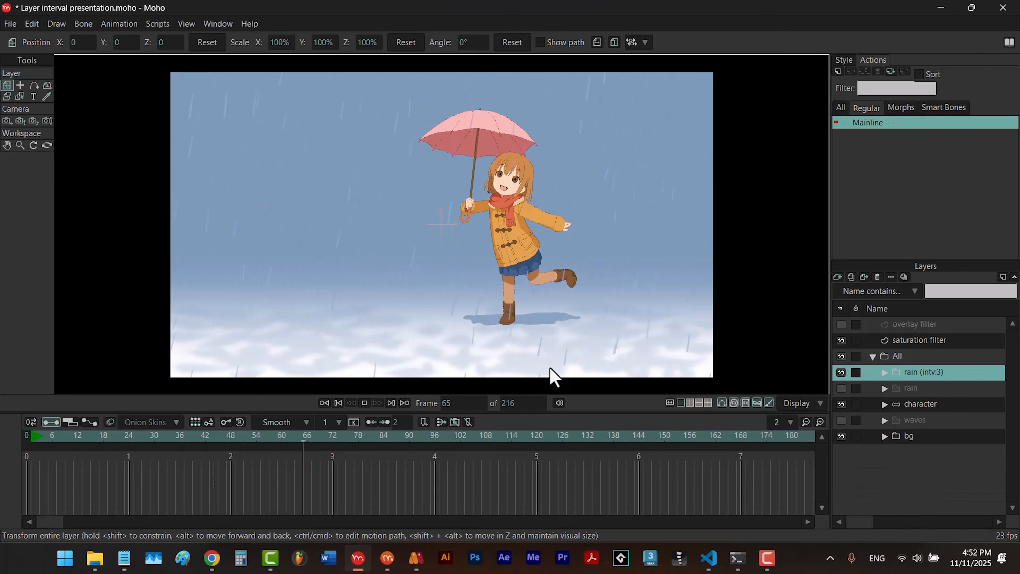
{"action": "left_click", "coordinate": [364, 402]}
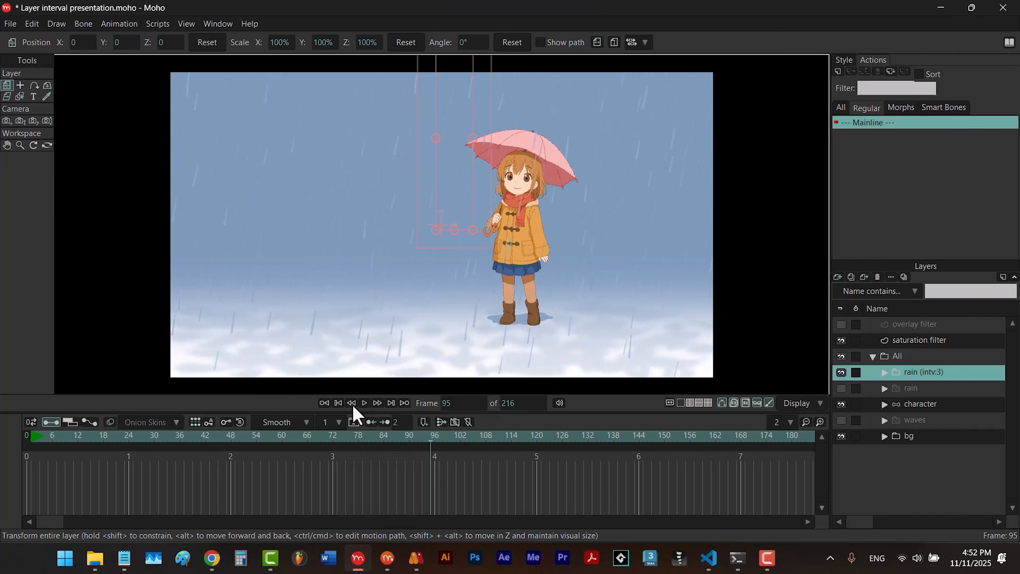
{"action": "left_click", "coordinate": [352, 403]}
{"action": "left_click", "coordinate": [351, 404]}
{"action": "left_click", "coordinate": [352, 403]}
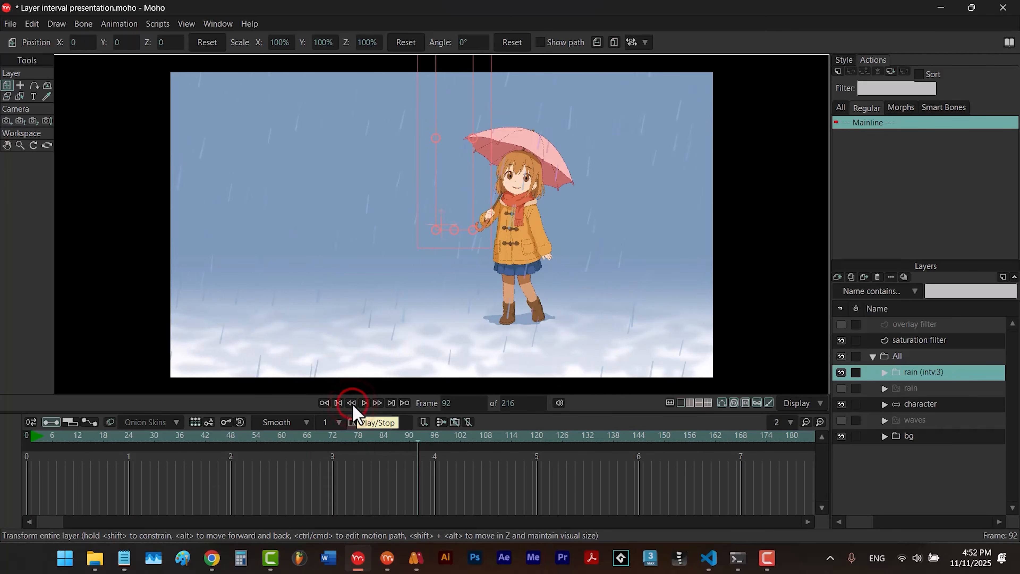
{"action": "left_click", "coordinate": [352, 404]}
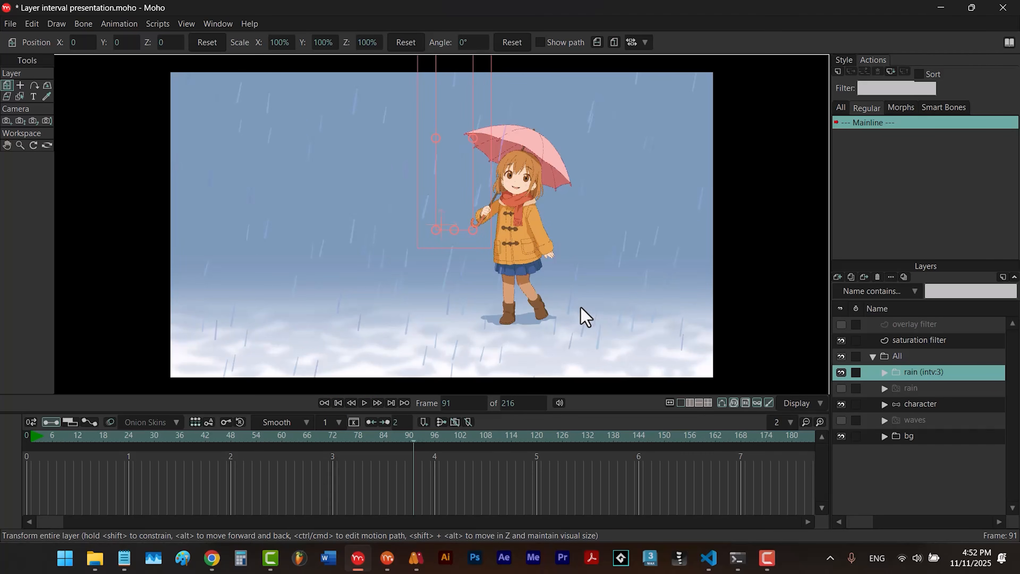
- Scrub back through the timeline and replay the animation from frame 1 to examine the stepped rain
{"action": "left_click_drag", "start_coordinate": [431, 436], "coordinate": [353, 468]}
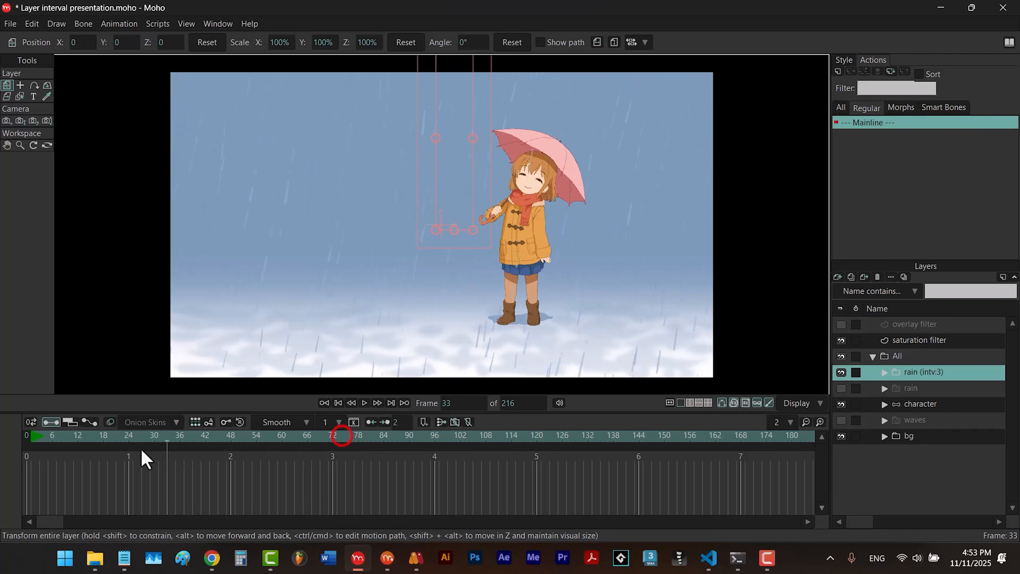
{"action": "left_click", "coordinate": [30, 461]}
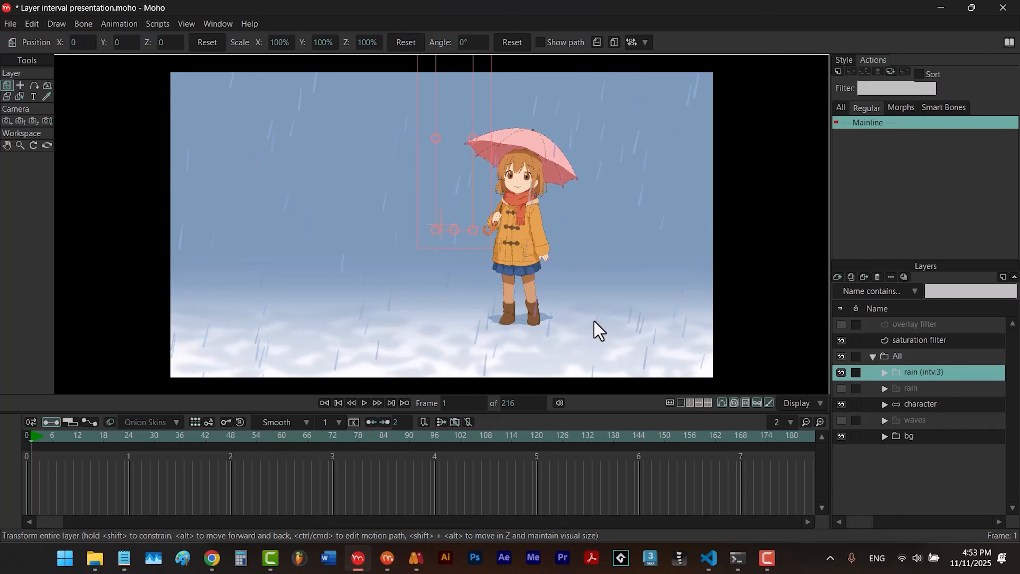
{"action": "key", "text": "space"}
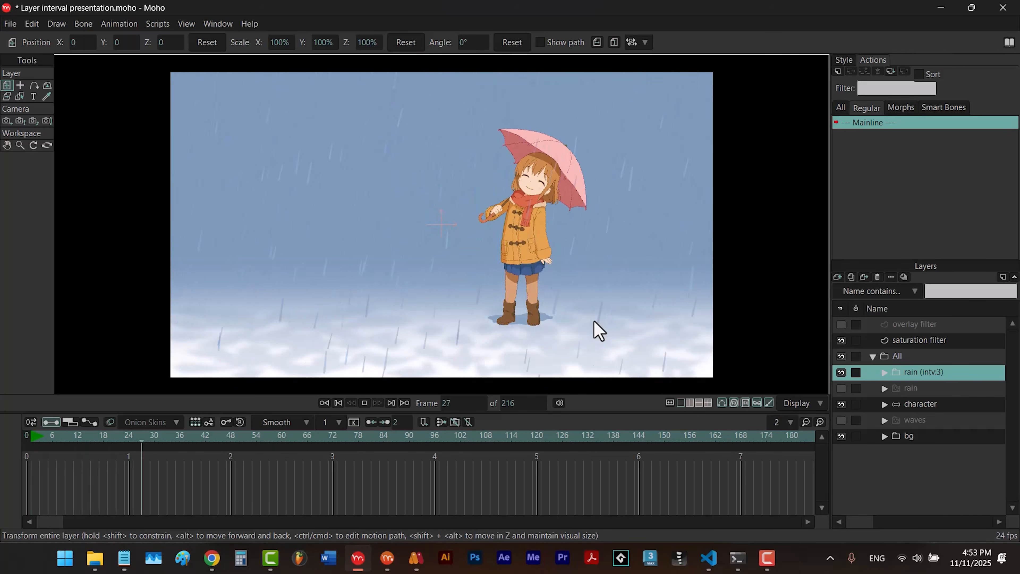
{"action": "key", "text": "space"}
{"action": "left_click", "coordinate": [31, 446]}
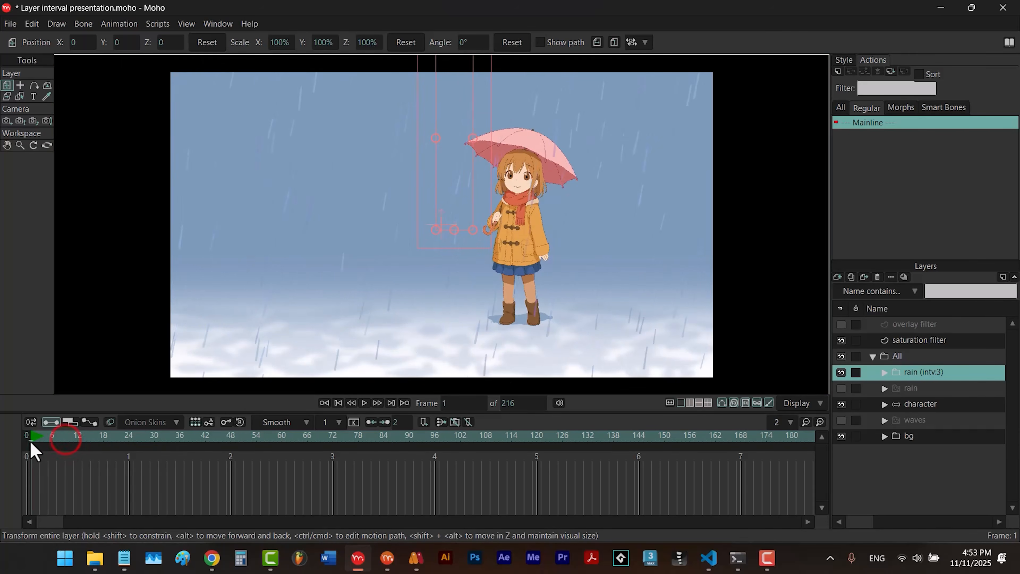
{"action": "key", "text": "space"}
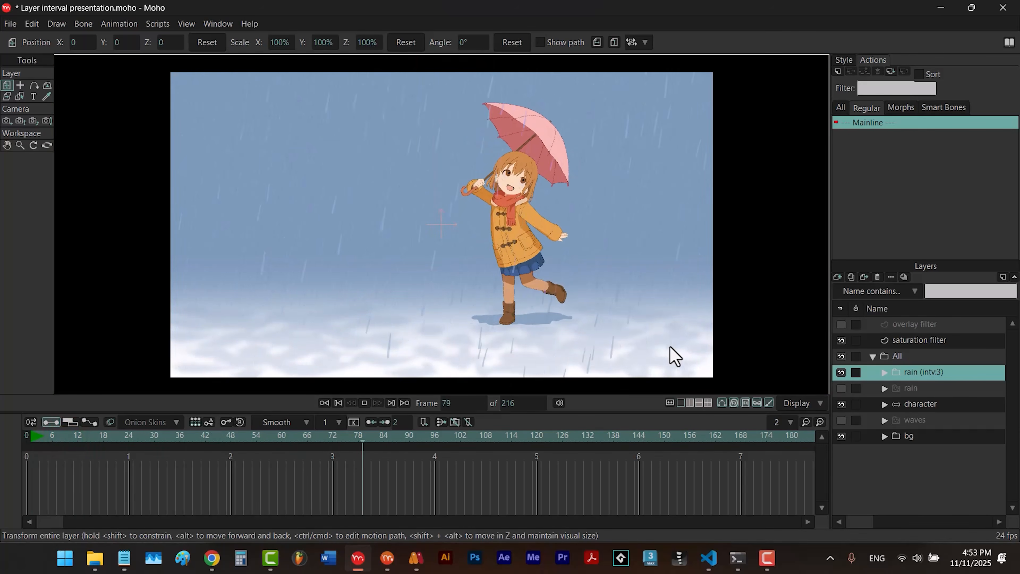
{"action": "key", "text": "space"}
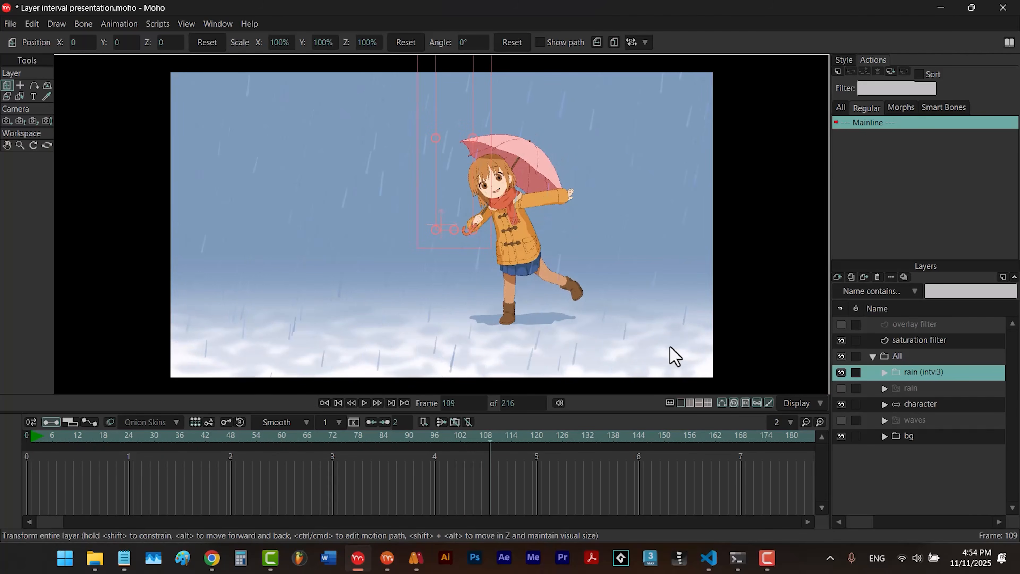
- View the available interface languages in the general preferences and close the preferences without changing anything
{"action": "left_click", "coordinate": [32, 24]}
{"action": "left_click", "coordinate": [99, 266]}
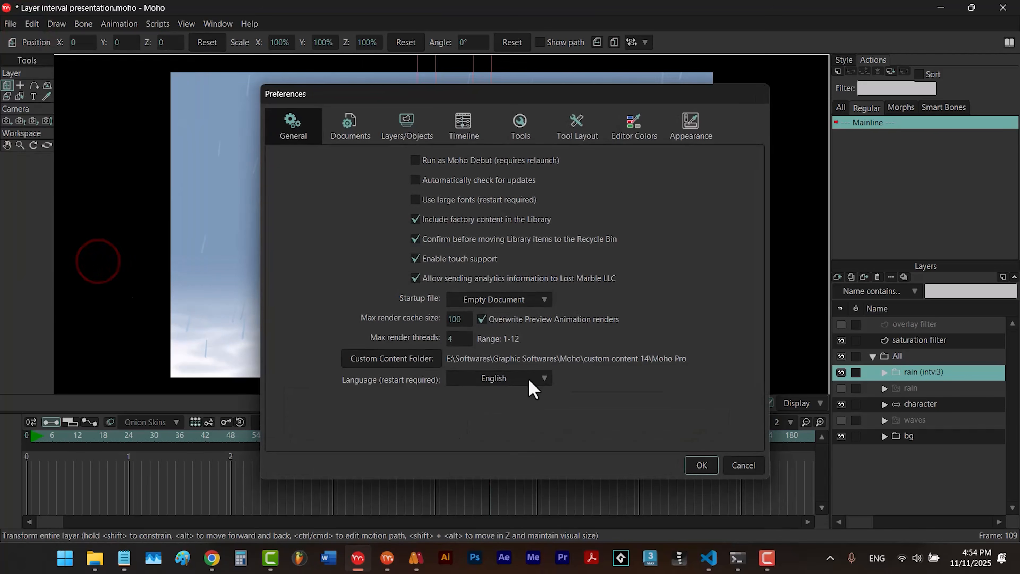
{"action": "left_click", "coordinate": [529, 380]}
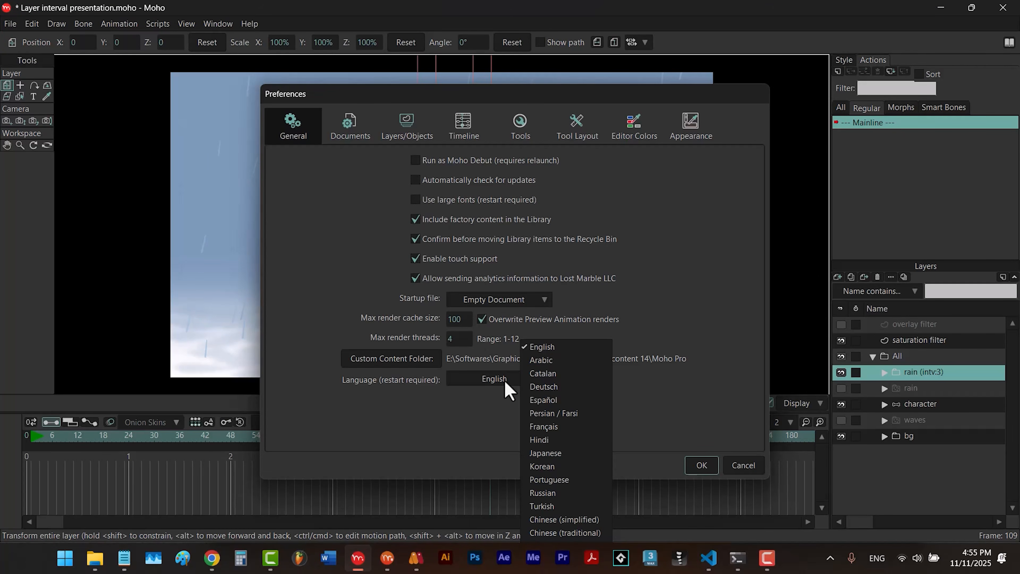
{"action": "left_click", "coordinate": [745, 468]}
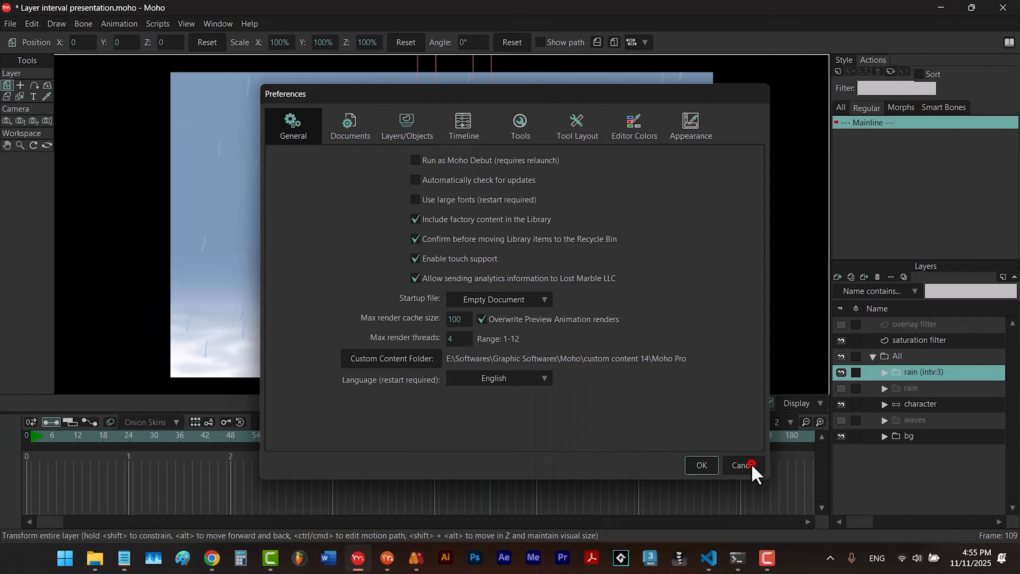
{"action": "left_click", "coordinate": [747, 470]}
- Switch to the other Moho window, apply Layer Interval with an interval of 5 to the Gorilla layer, and preview the playback
{"action": "left_click", "coordinate": [391, 560]}
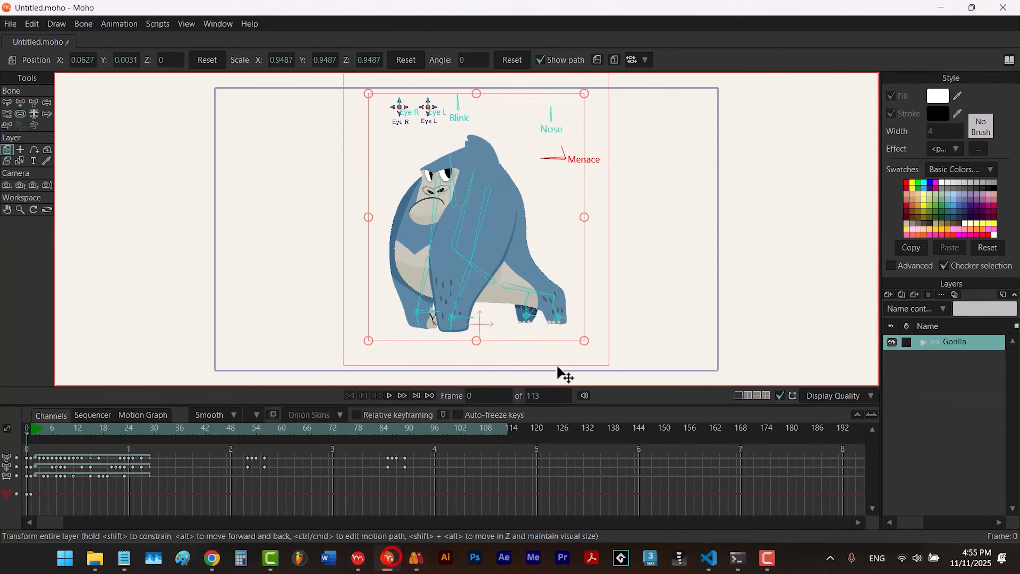
{"action": "left_click", "coordinate": [158, 23]}
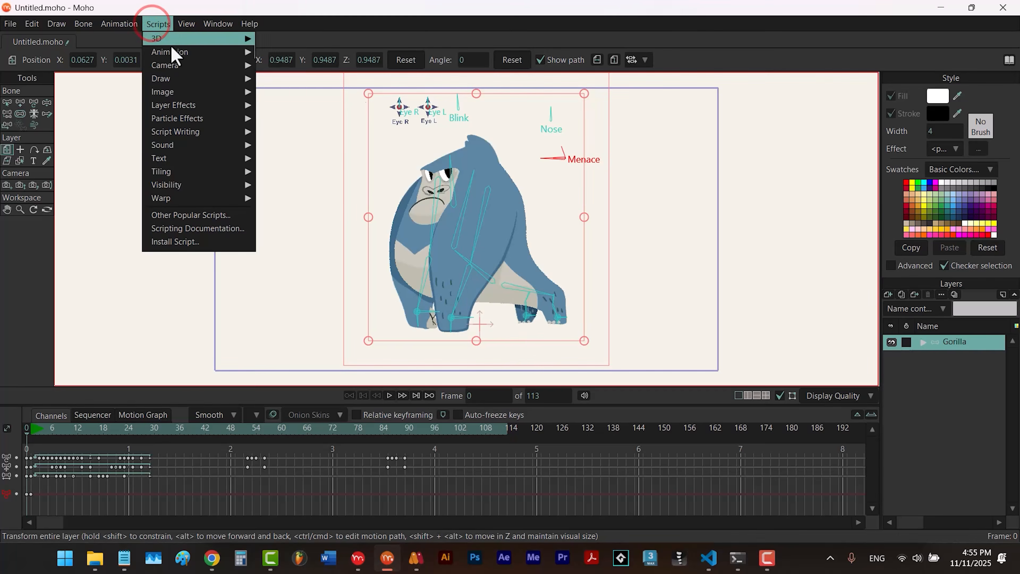
{"action": "mouse_move", "coordinate": [181, 60]}
{"action": "left_click", "coordinate": [306, 67]}
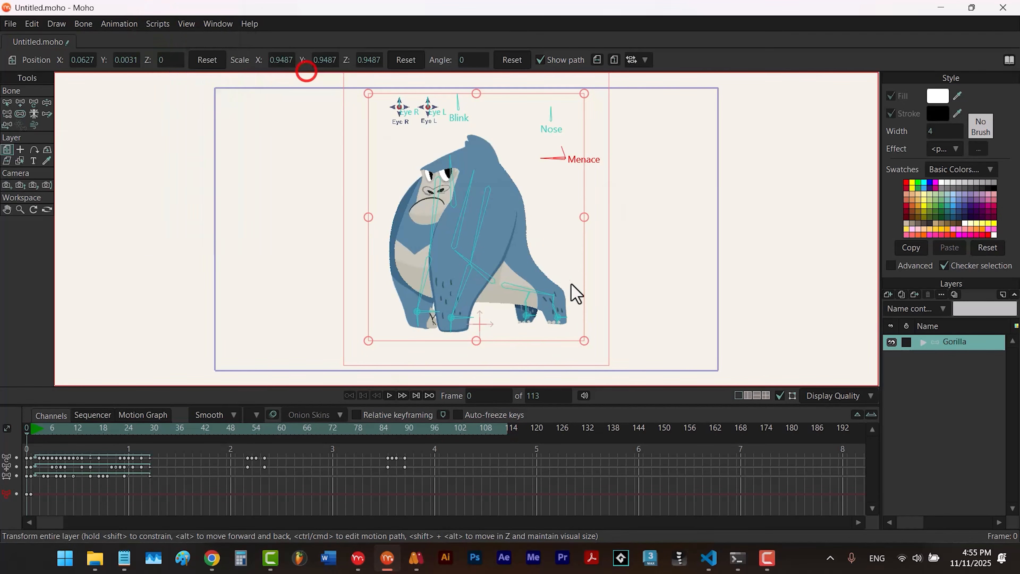
{"action": "left_click", "coordinate": [557, 365]}
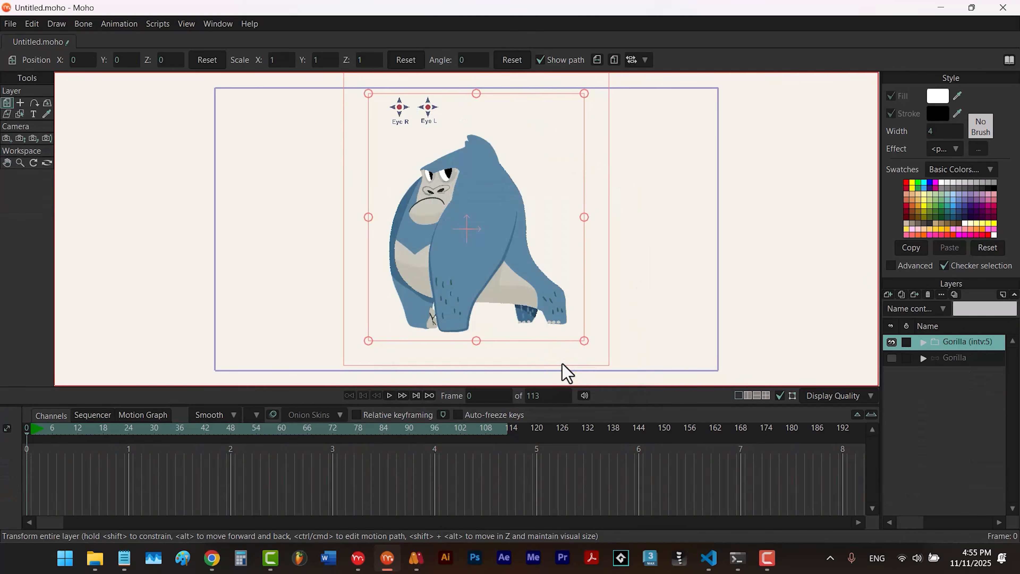
{"action": "left_click", "coordinate": [390, 396]}
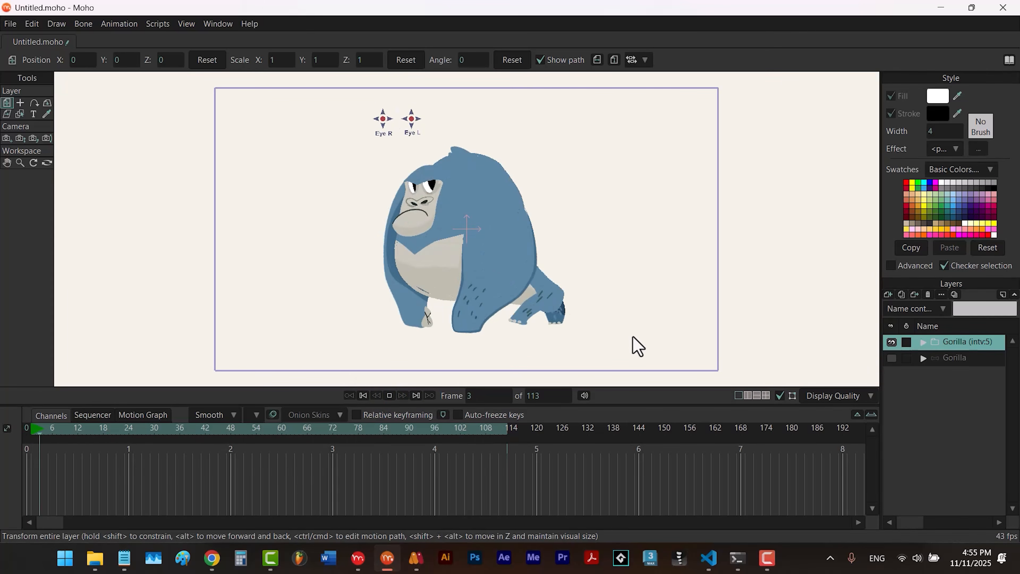
{"action": "left_click", "coordinate": [389, 395]}
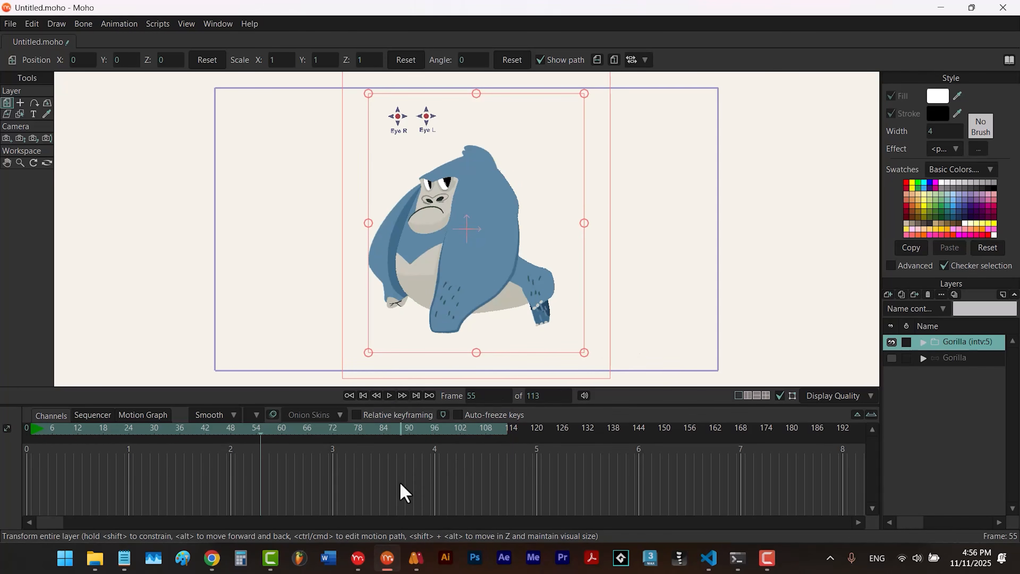